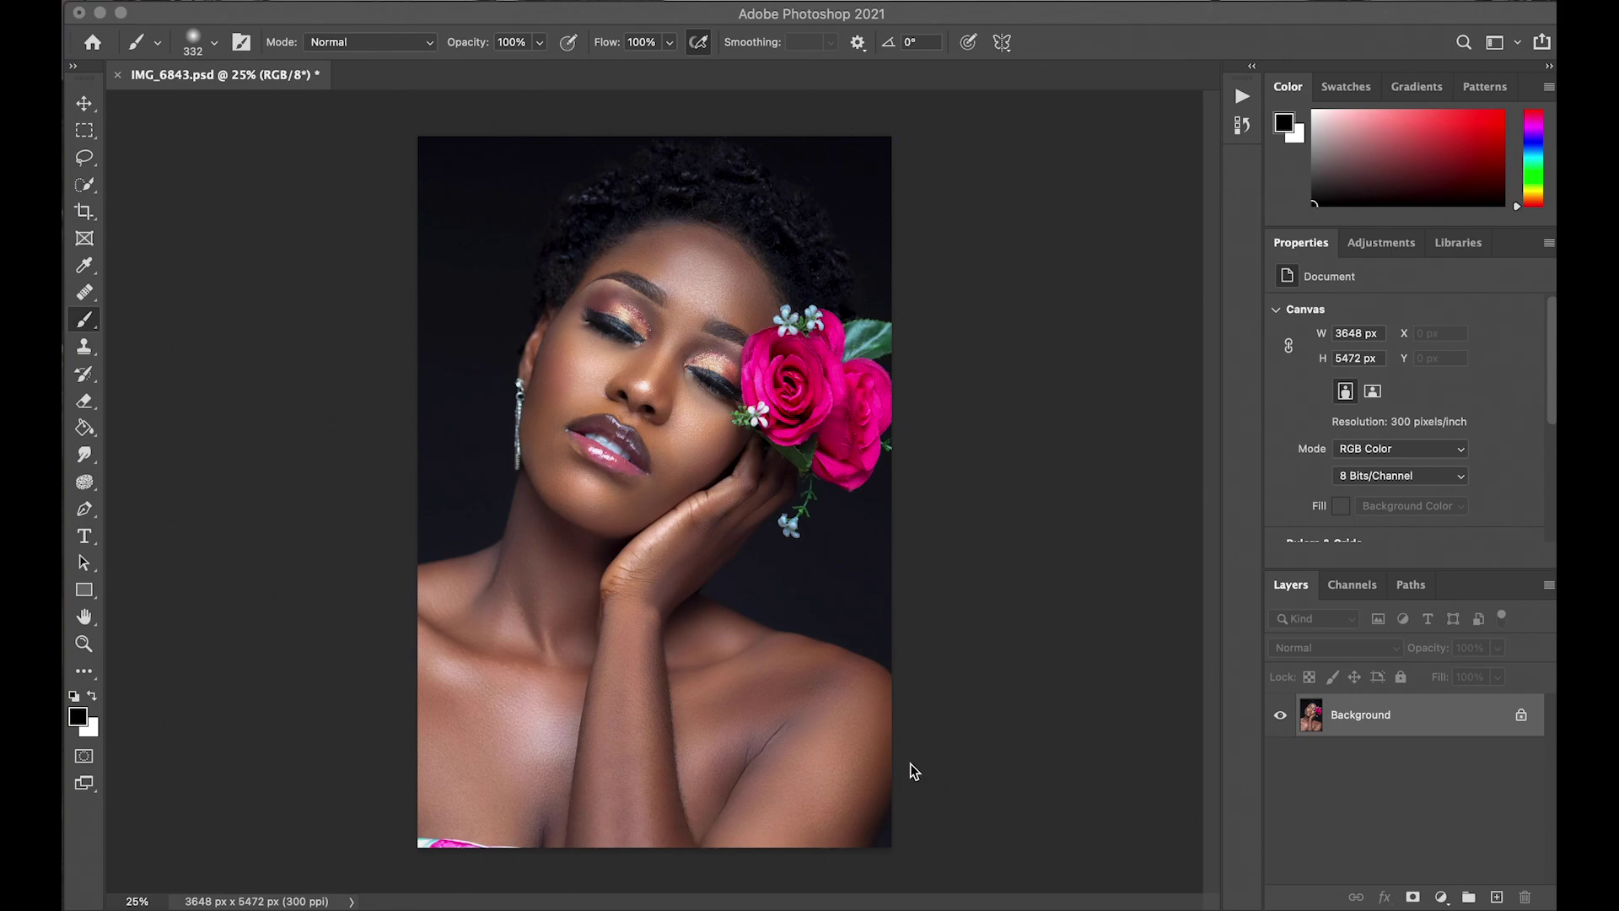
Add a Gradient Map adjustment layer and invert its mask to black.
{"action": "left_click", "coordinate": [1442, 897]}
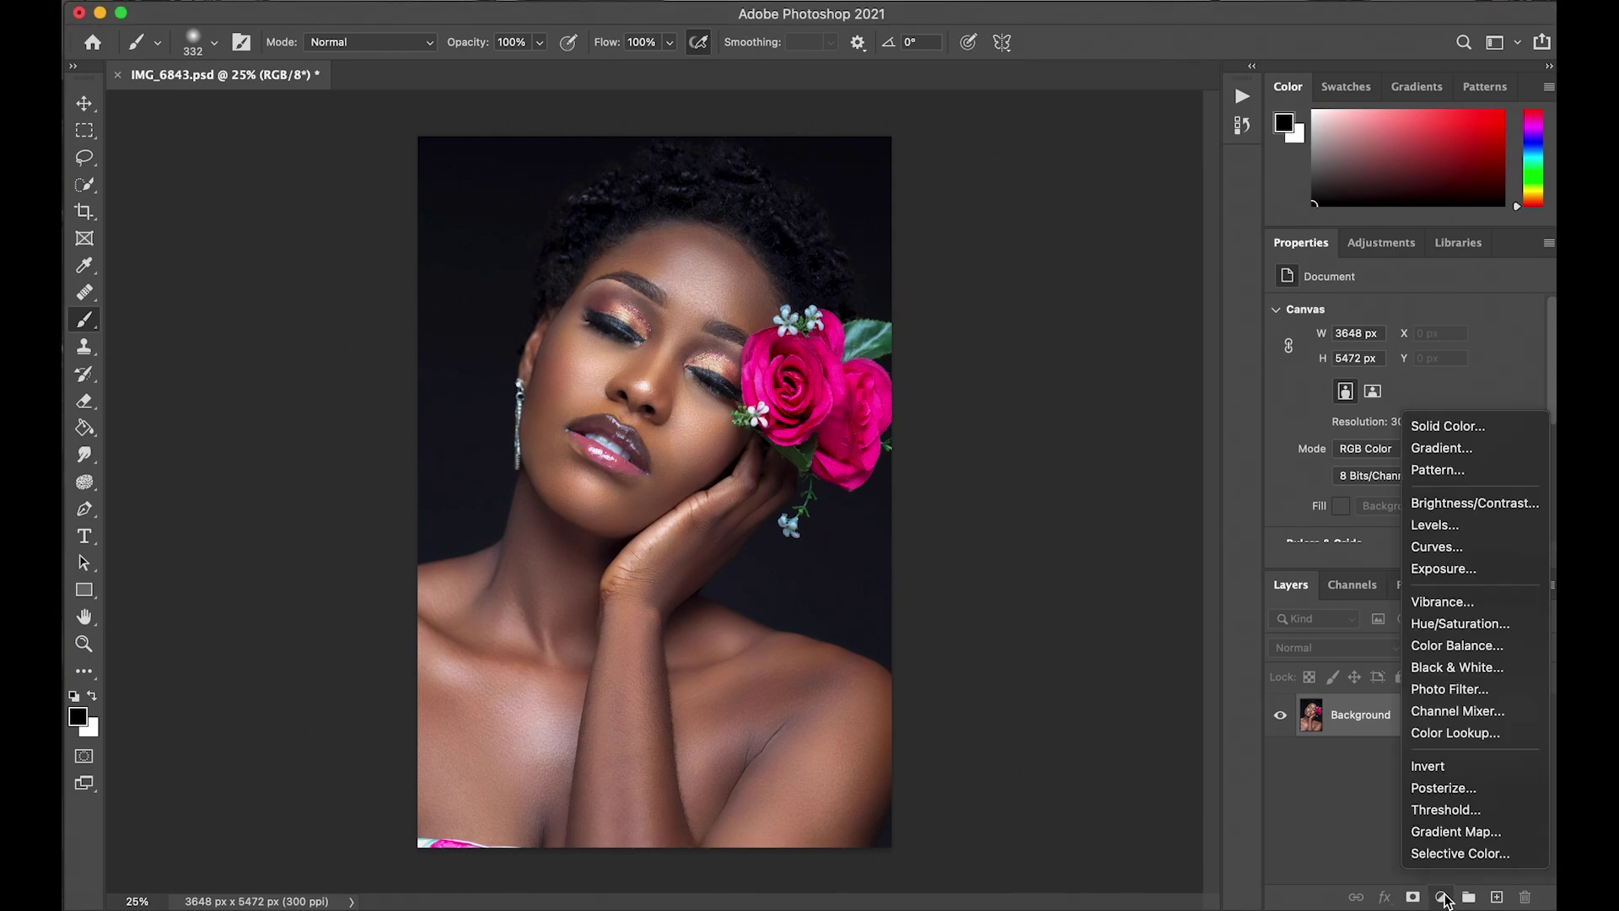
{"action": "left_click", "coordinate": [1452, 838]}
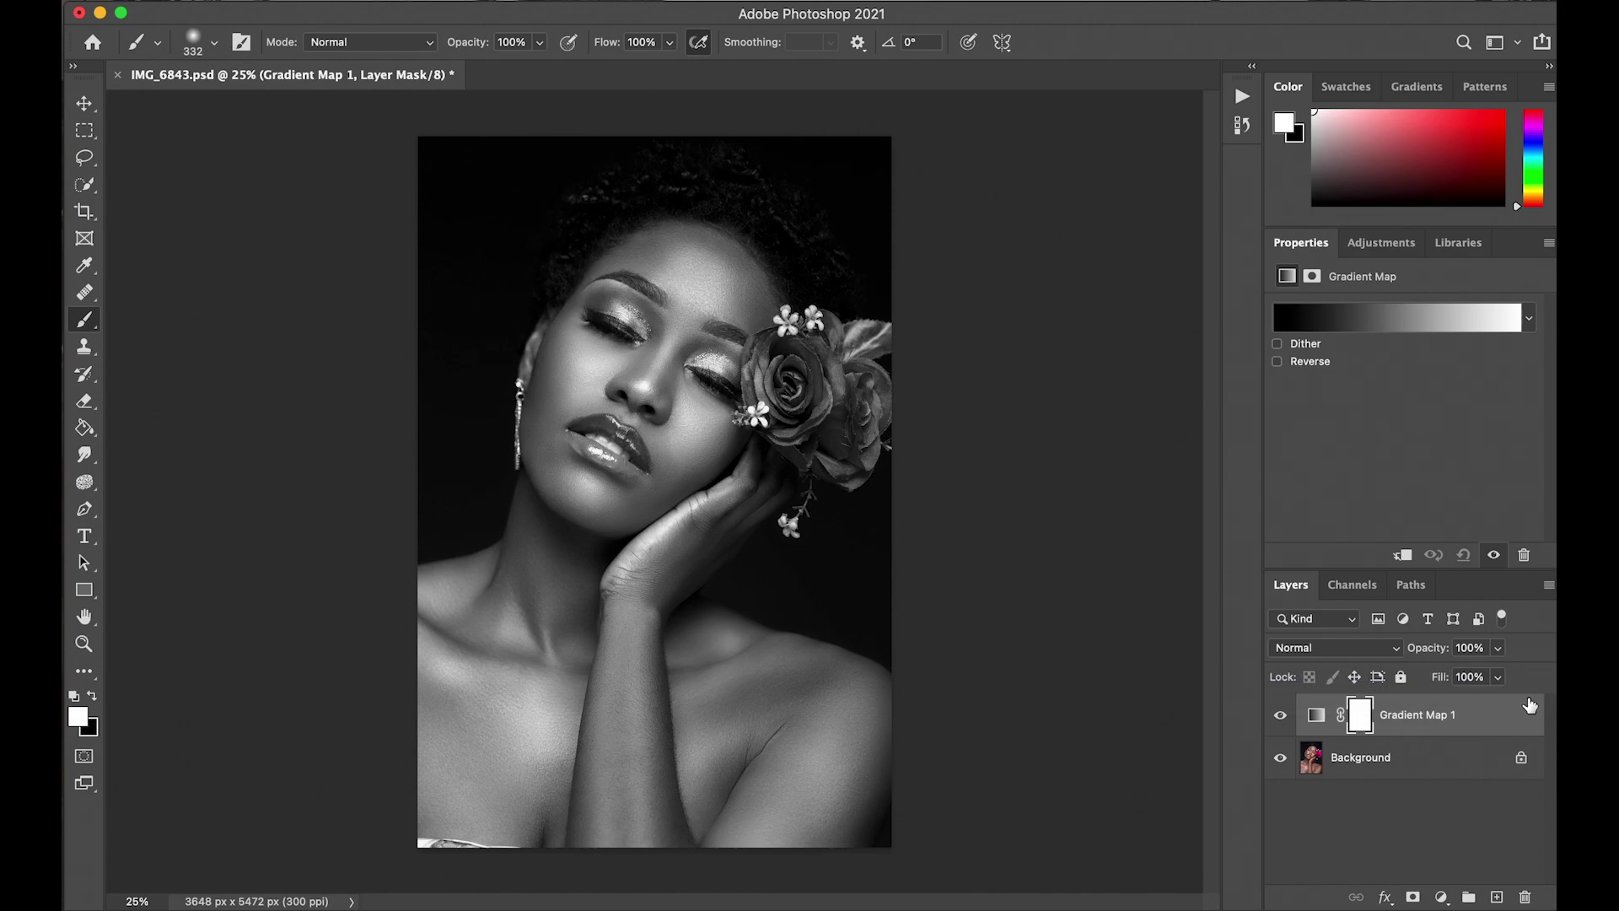
{"action": "key", "text": "super+i"}
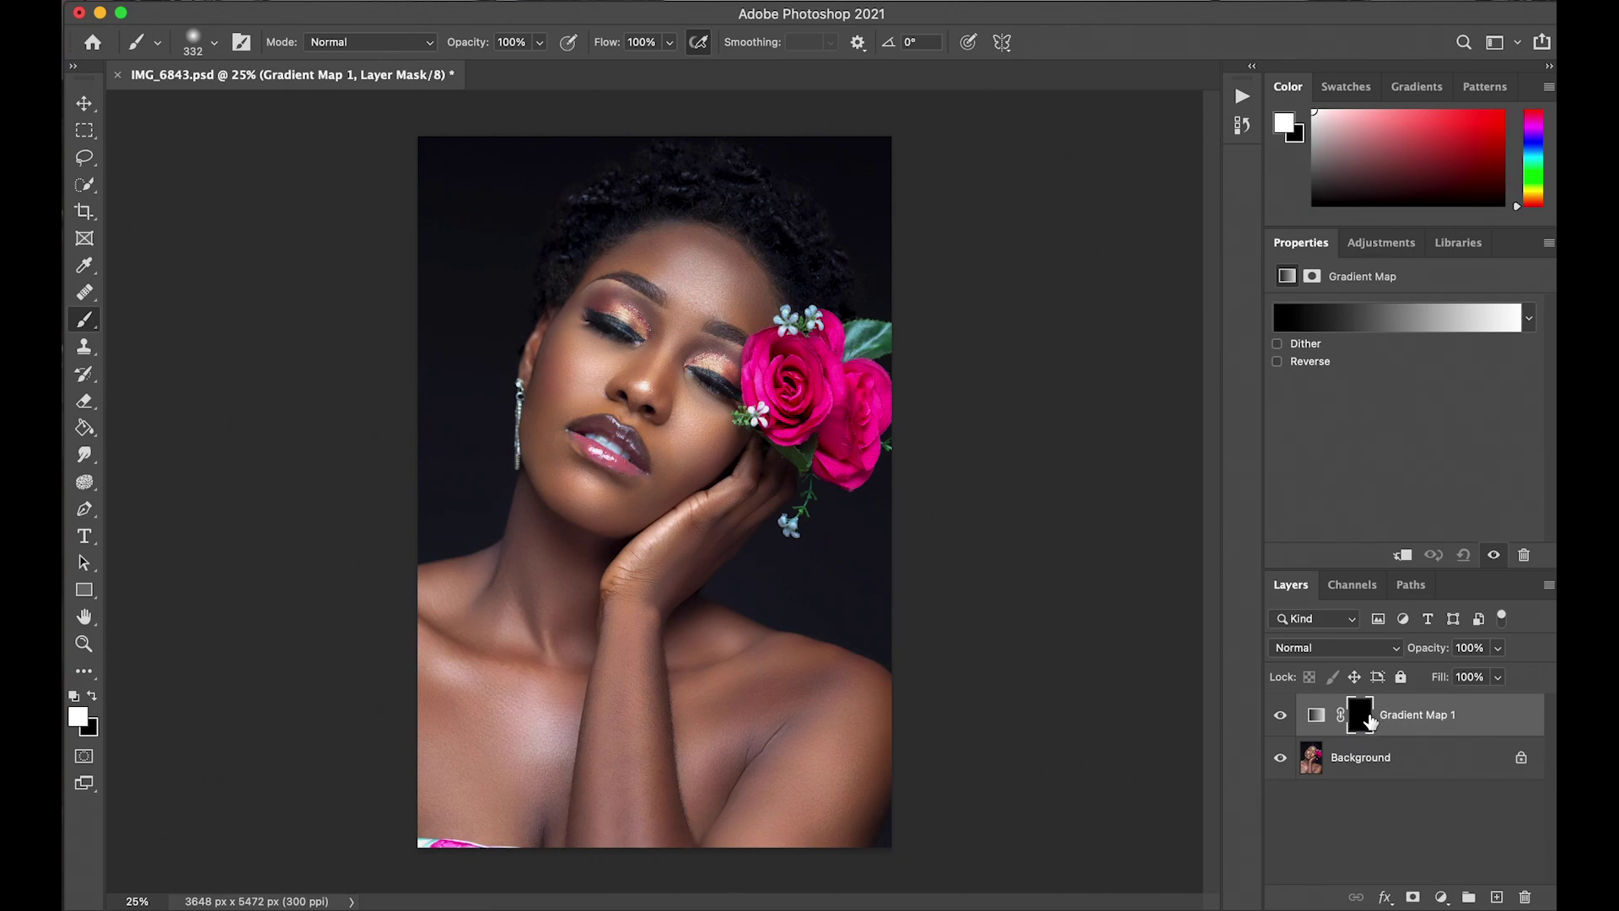
Set Gradient Map 1's blend mode to Color.
{"action": "left_click", "coordinate": [1387, 660]}
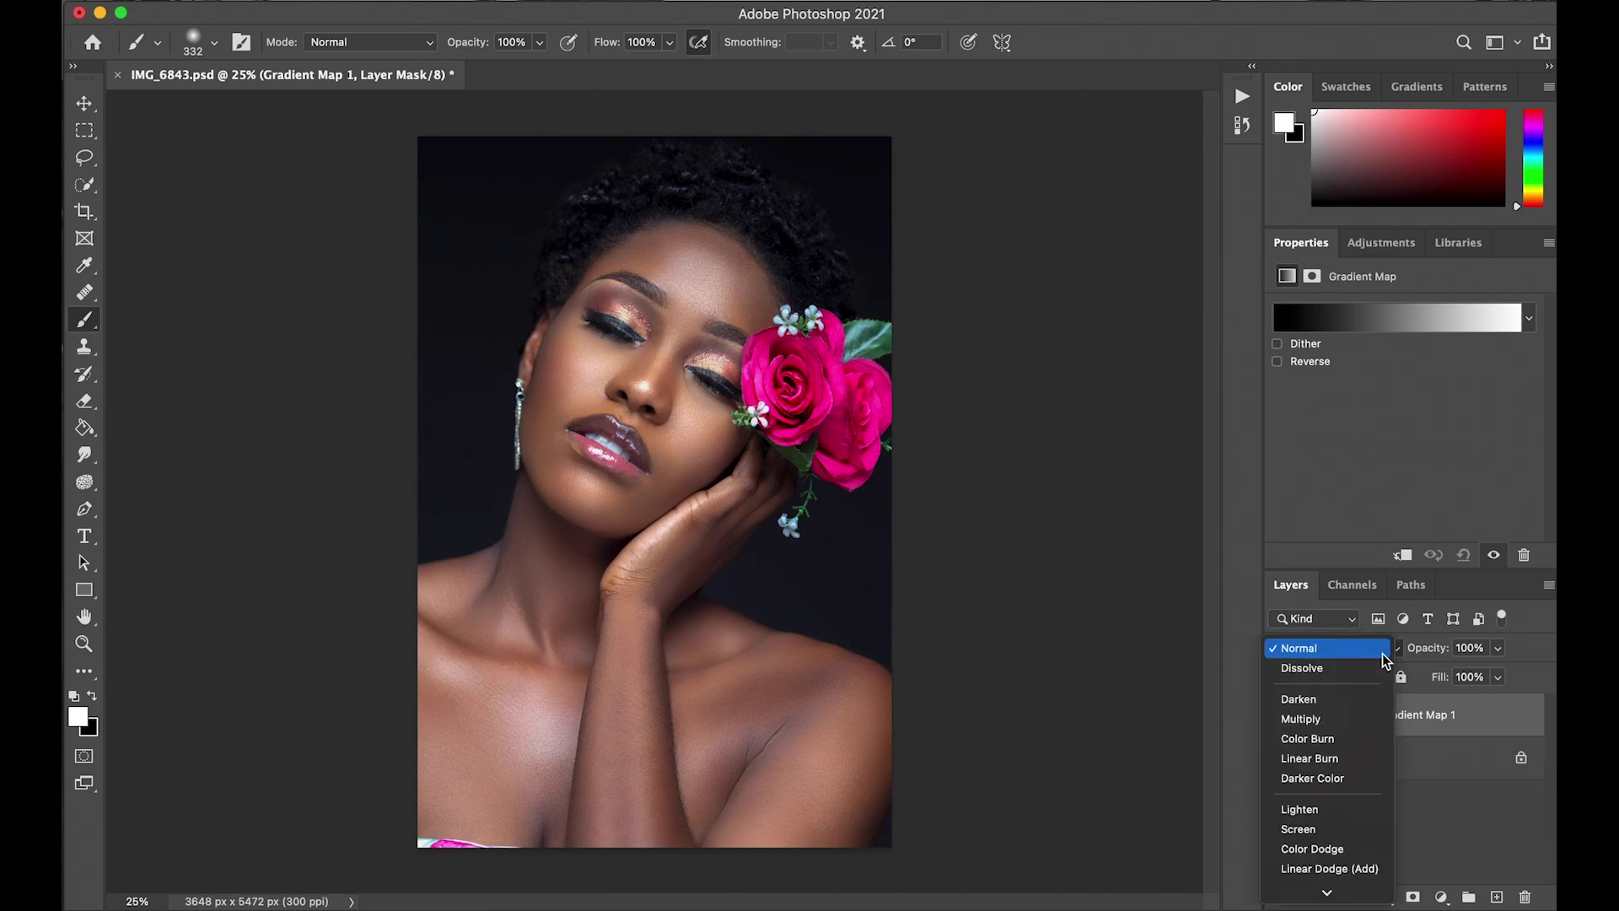
{"action": "scroll", "coordinate": [1349, 830], "scroll_direction": "down", "scroll_amount": 5}
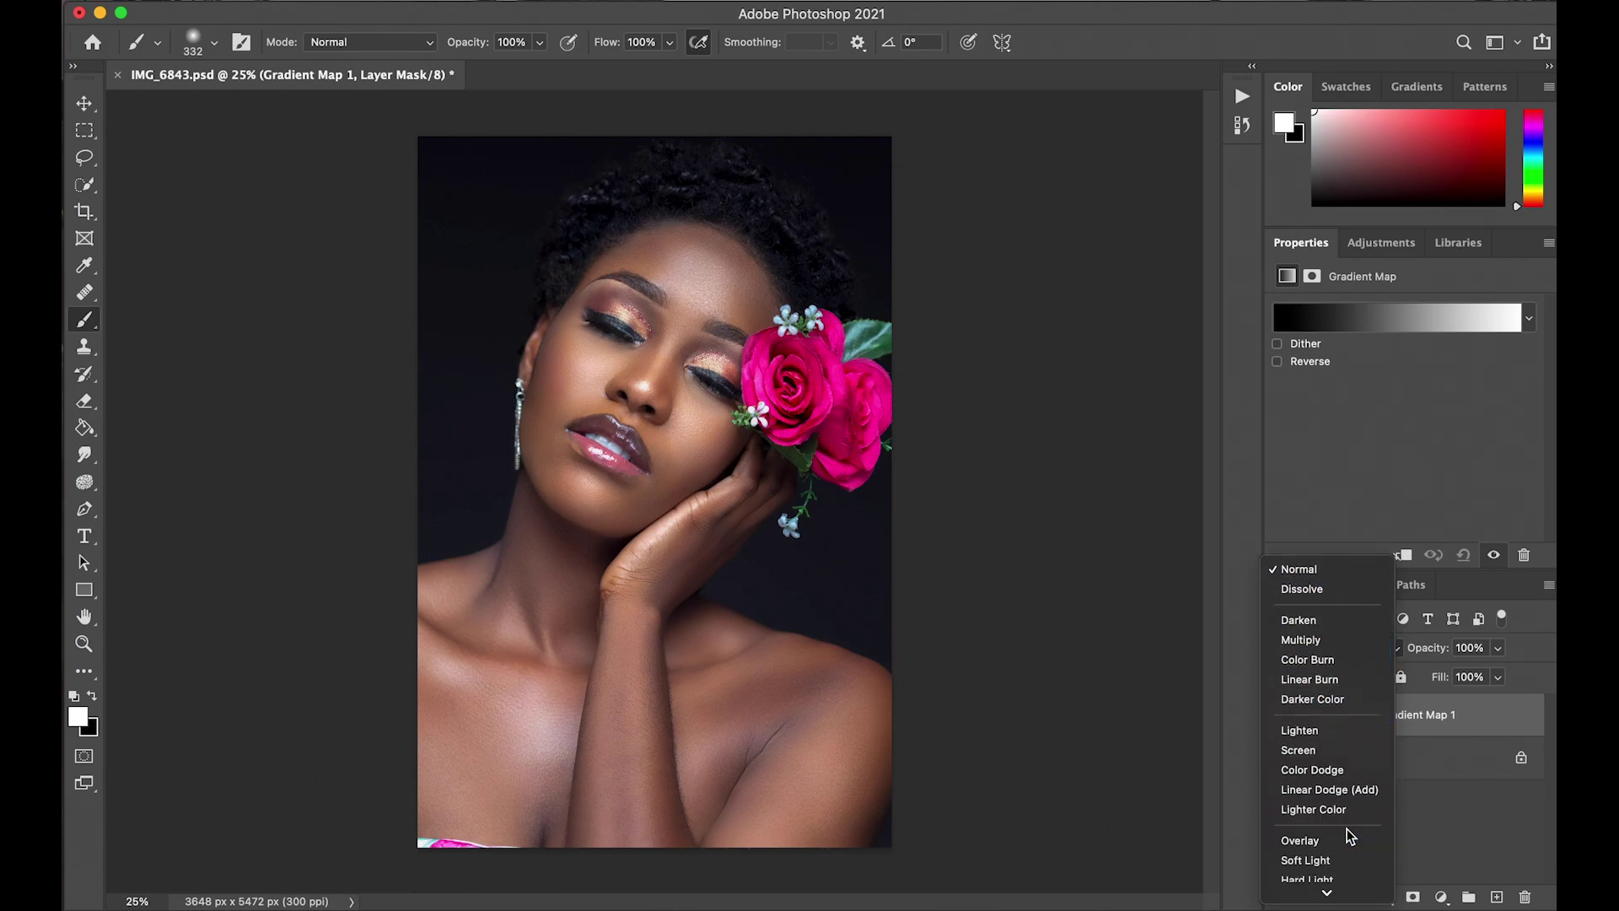
{"action": "scroll", "coordinate": [1350, 835], "scroll_direction": "down", "scroll_amount": 4}
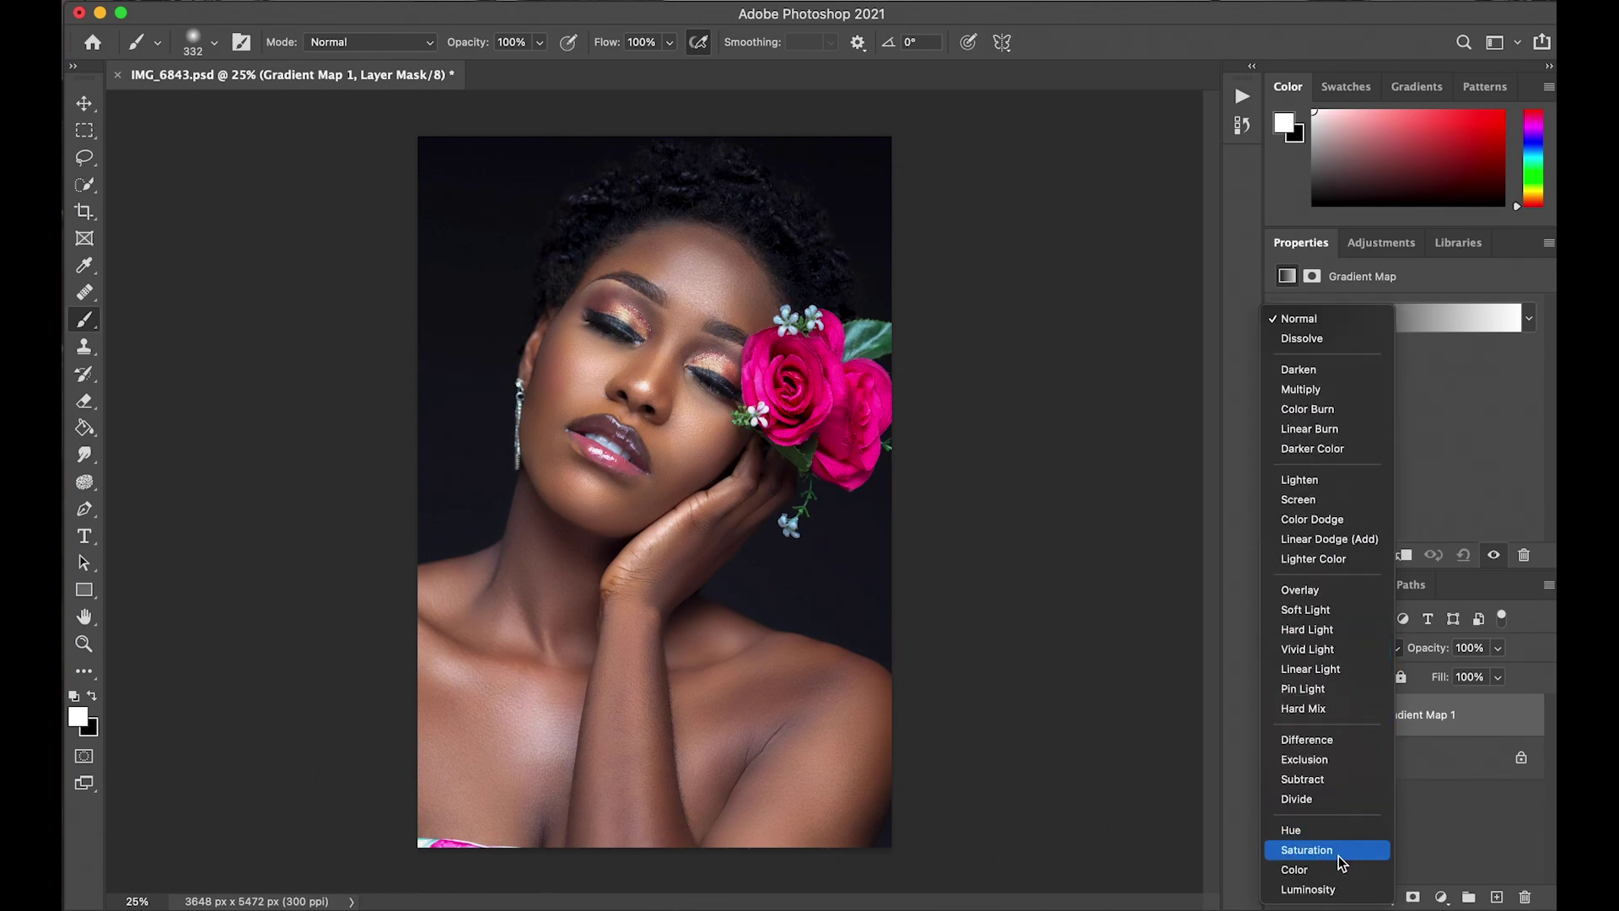
{"action": "left_click", "coordinate": [1337, 870]}
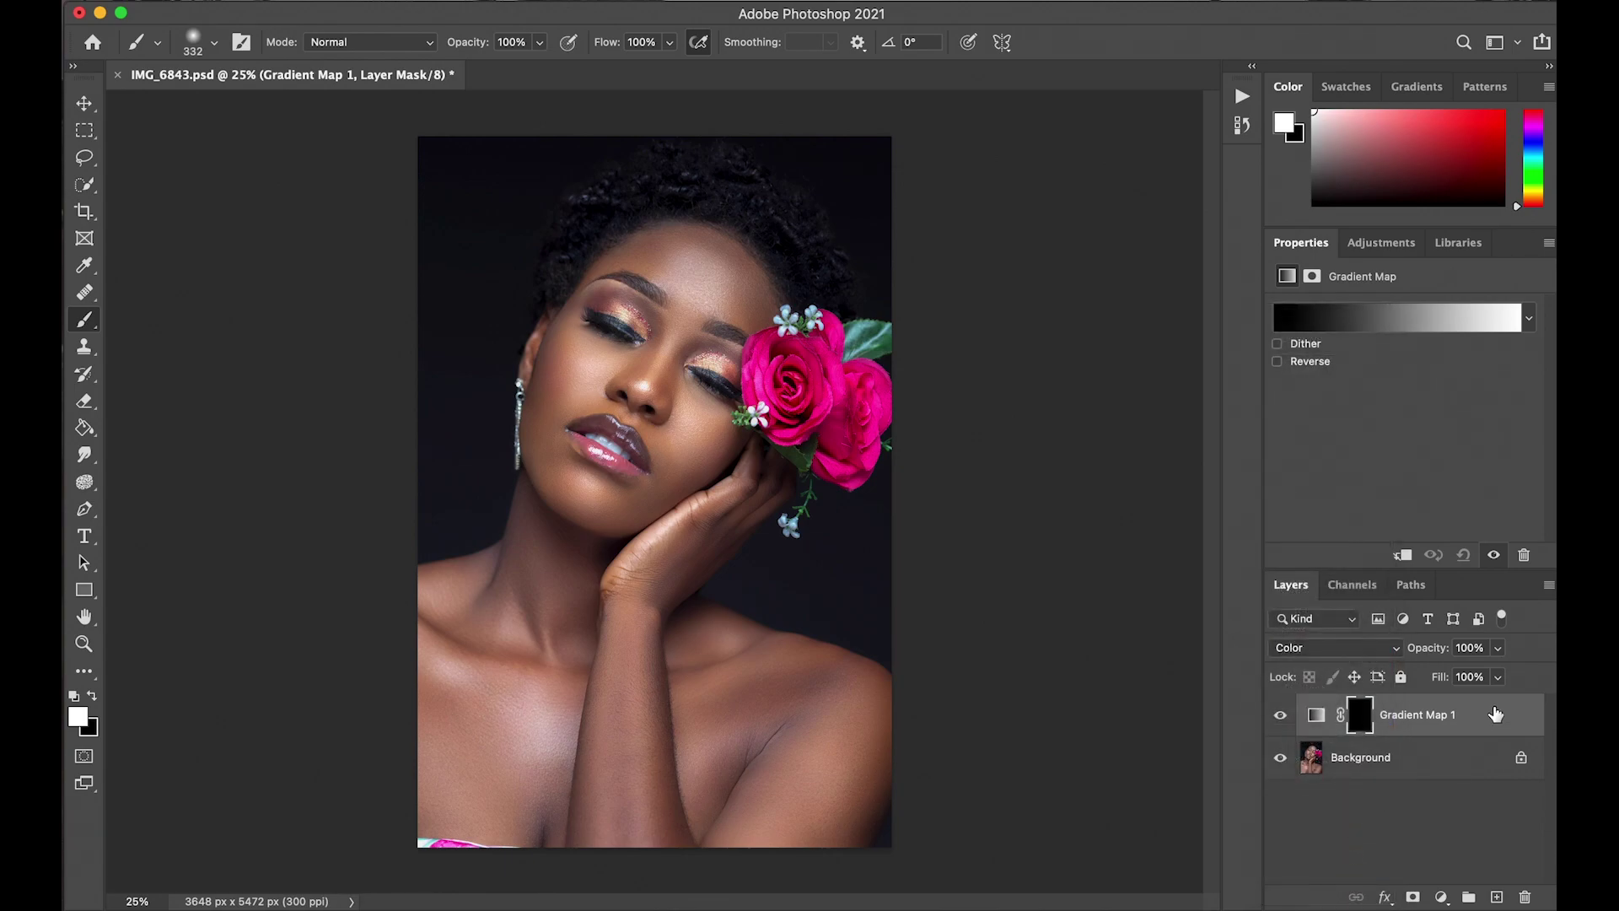
Set the layer opacity to 25% and open the gradient map's gradient for editing.
{"action": "left_click", "coordinate": [1469, 649]}
{"action": "type", "text": "20"}
{"action": "key", "text": "Return"}
{"action": "type", "text": "25"}
{"action": "left_click", "coordinate": [1449, 764]}
{"action": "left_click", "coordinate": [1404, 715]}
{"action": "left_click", "coordinate": [1321, 718]}
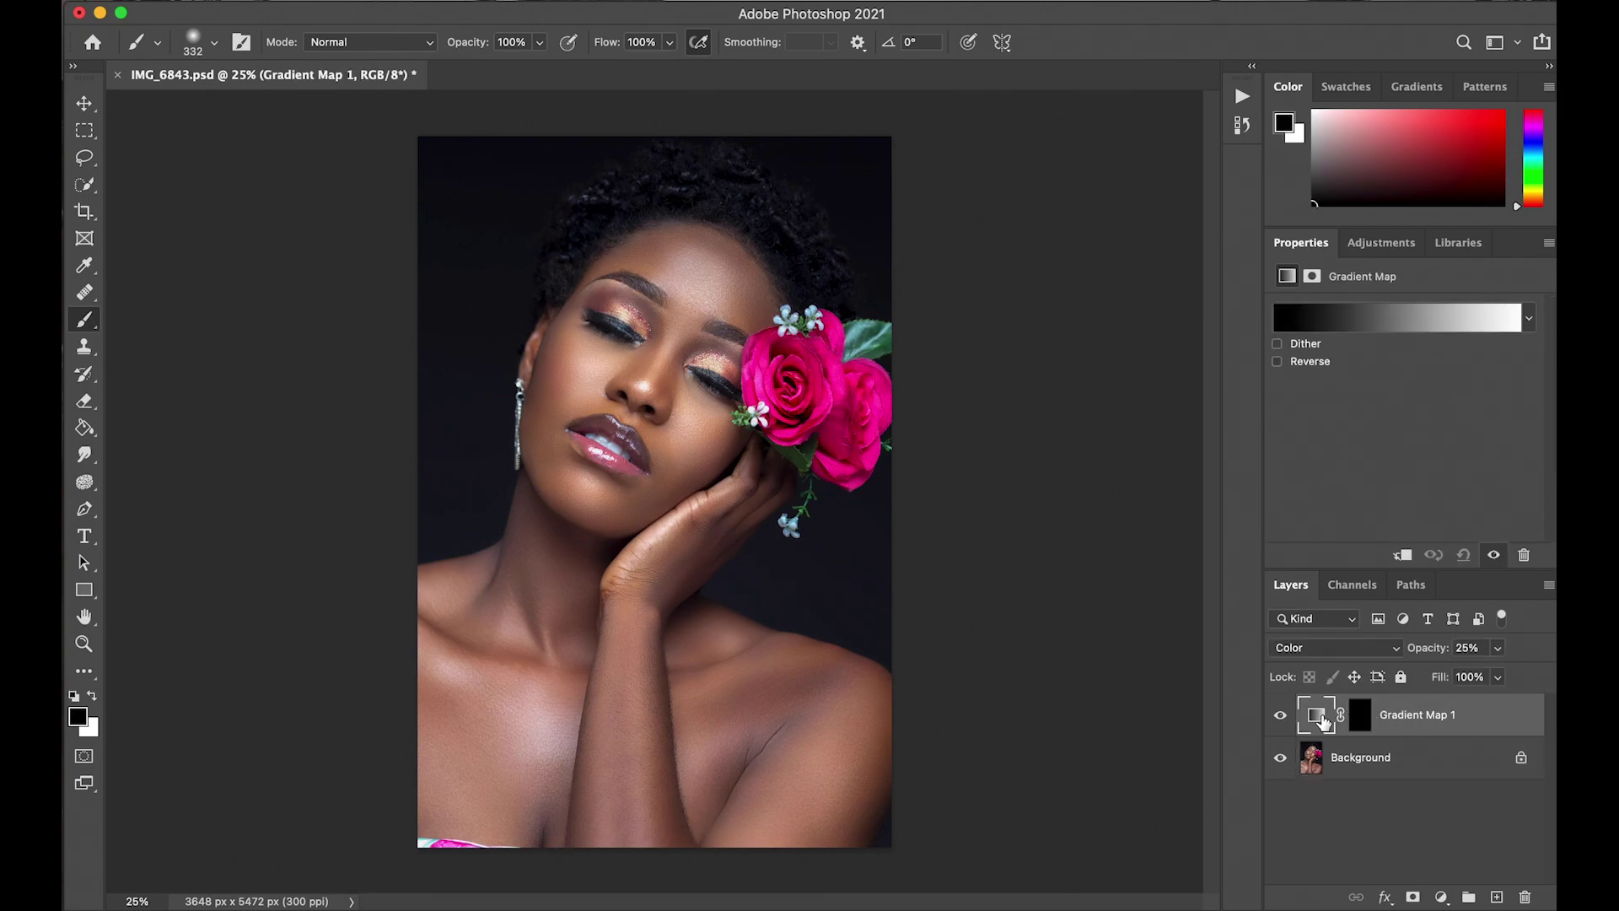
{"action": "left_click", "coordinate": [1326, 321]}
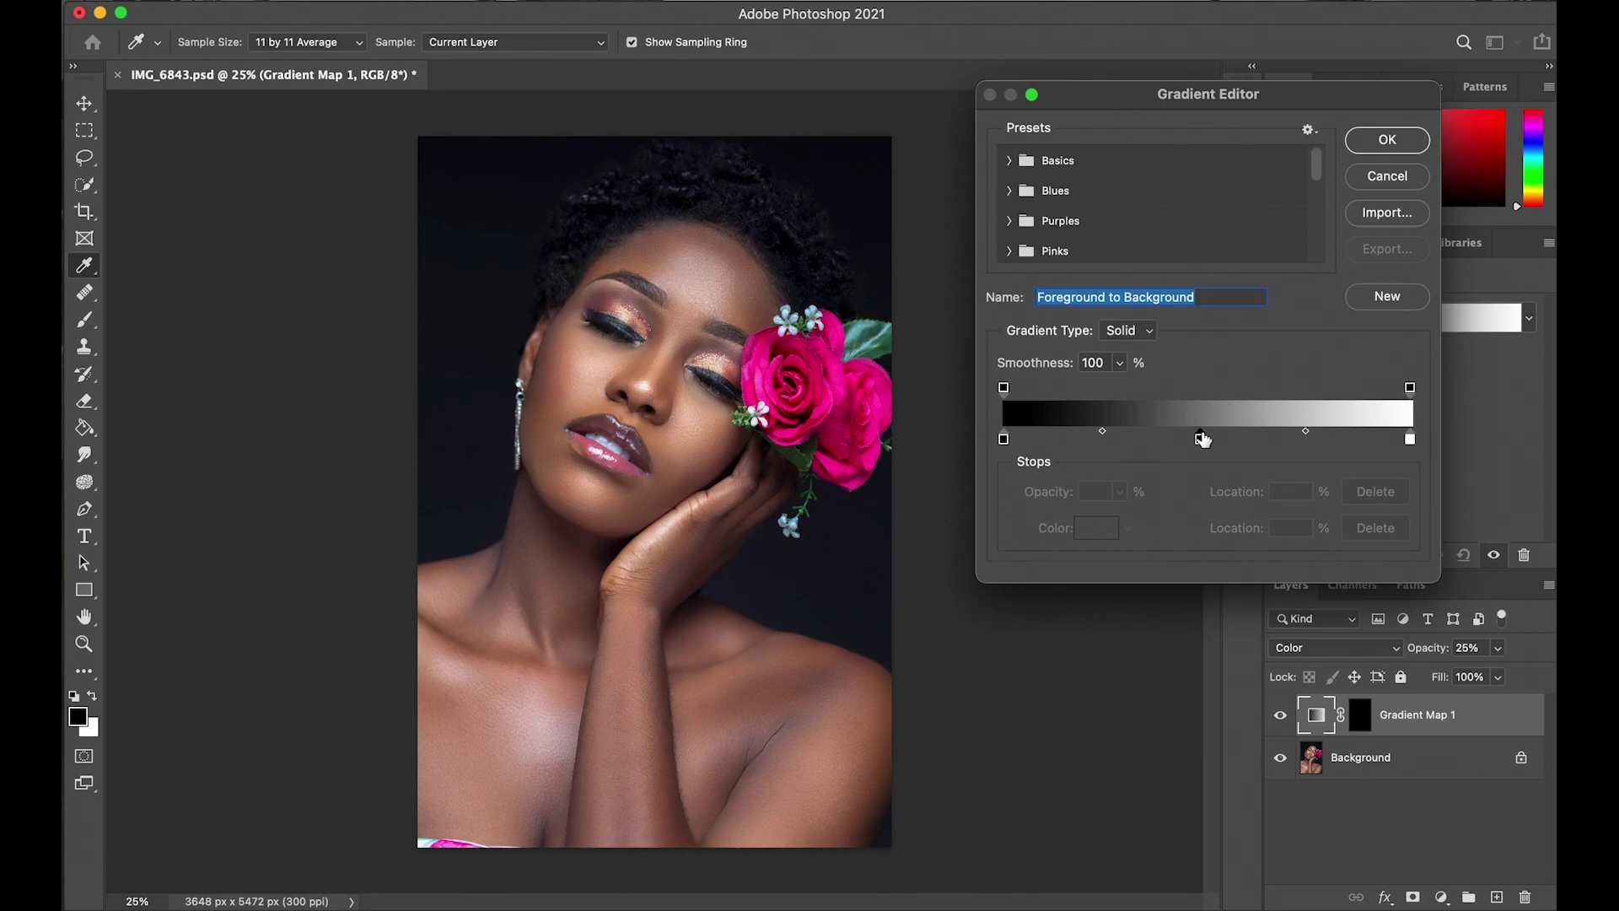
Add a middle colour stop at 50% location, then select the leftmost stop.
{"action": "left_click", "coordinate": [1202, 438]}
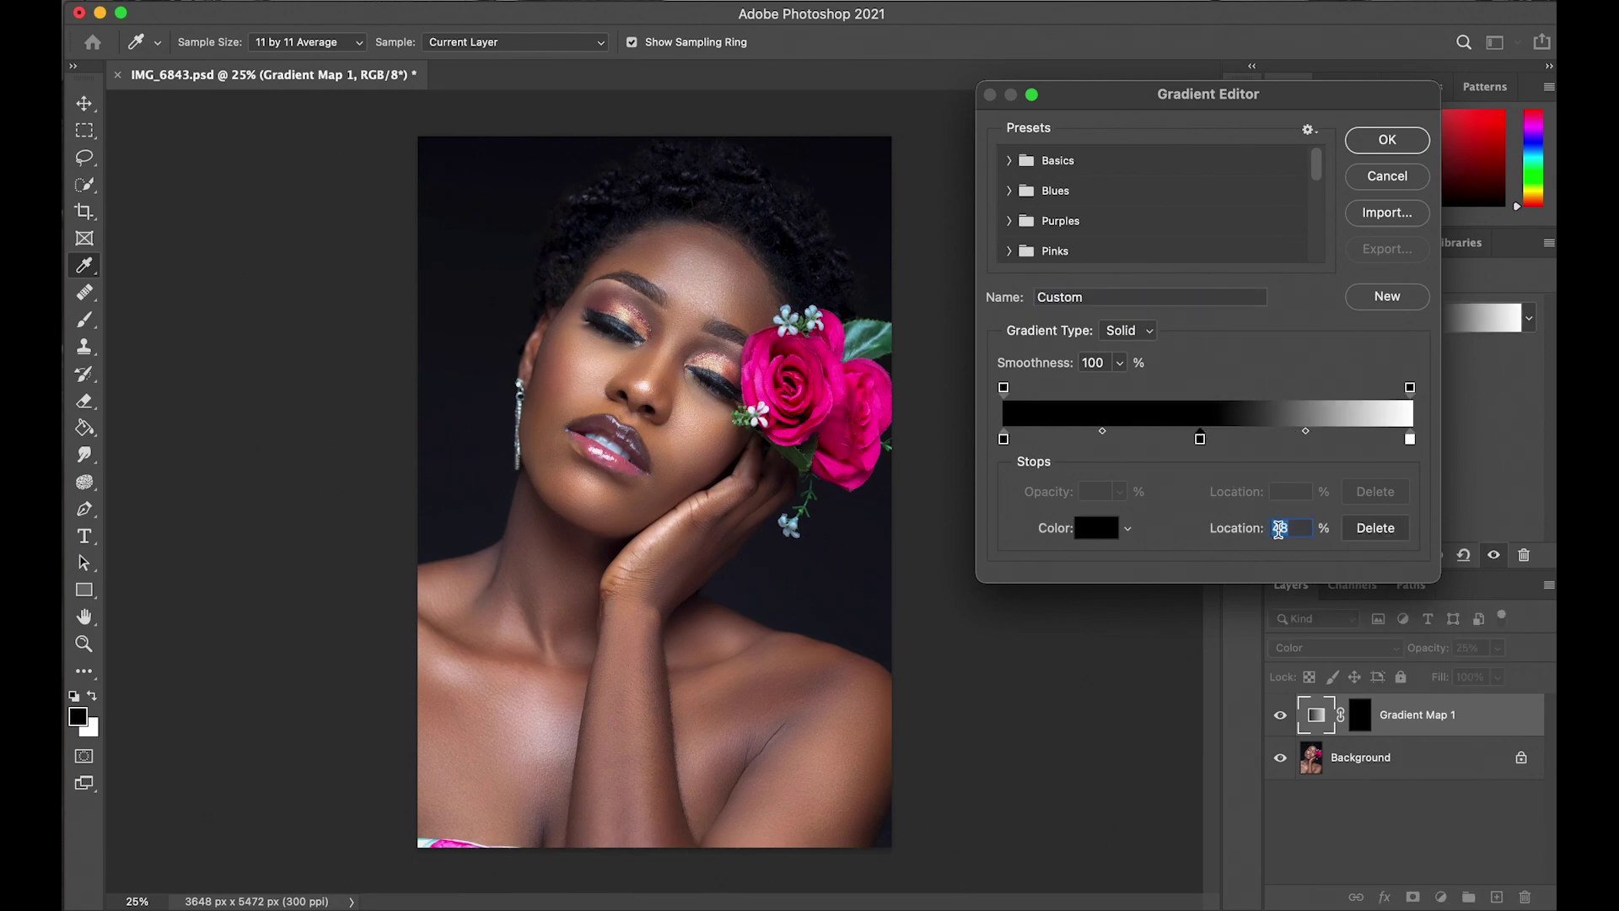
{"action": "type", "text": "50"}
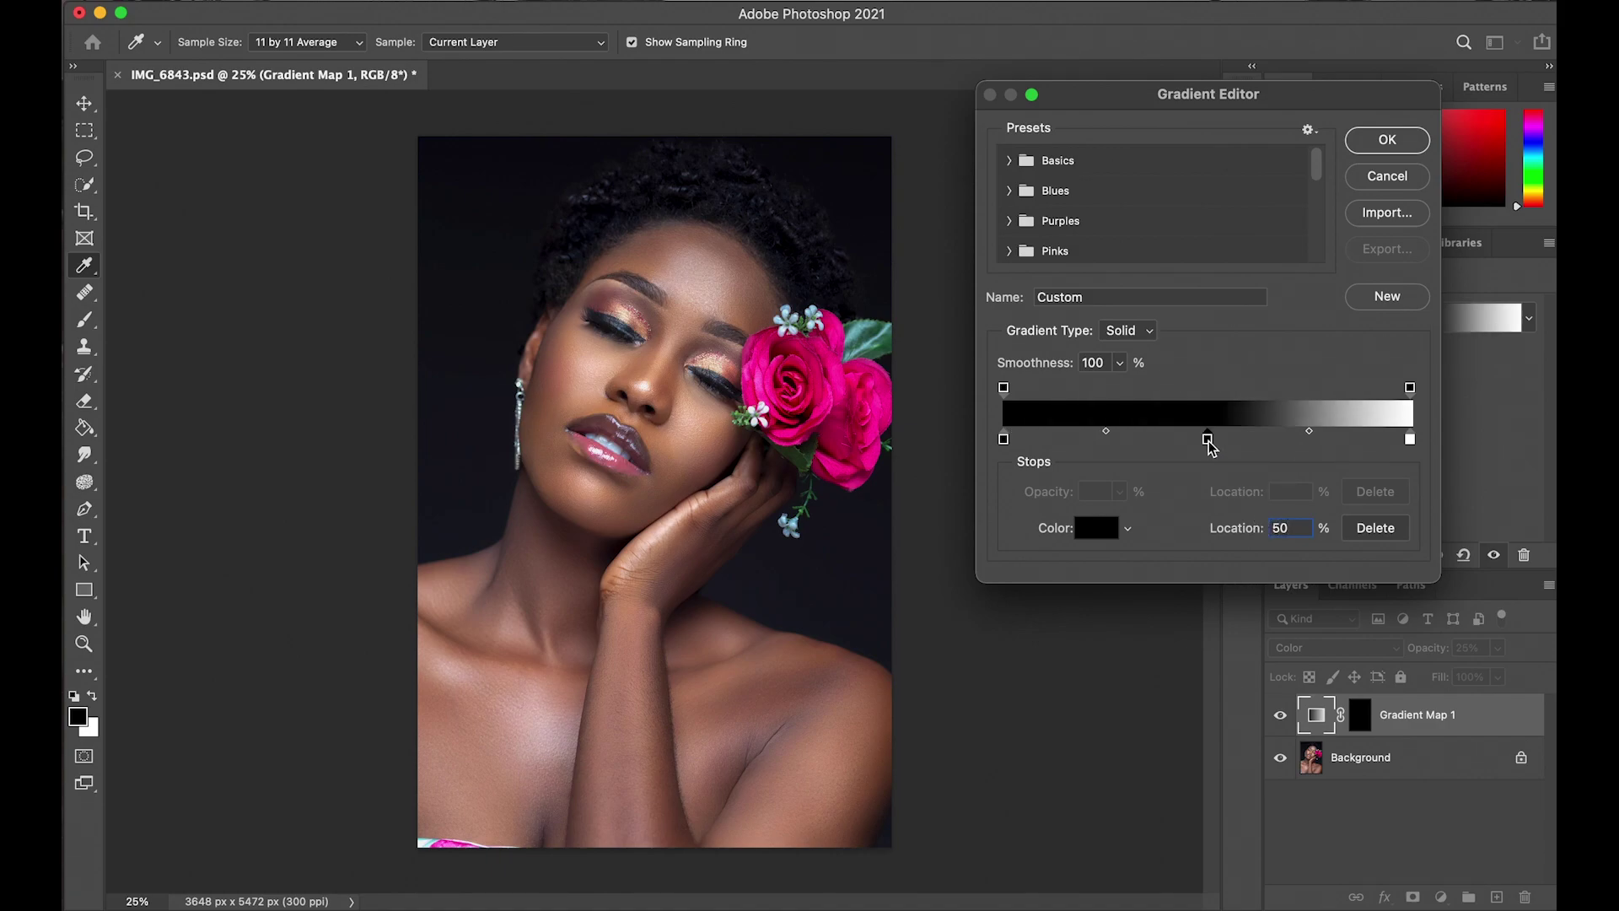
{"action": "key", "text": "Return"}
{"action": "left_click", "coordinate": [1003, 440]}
Sample cheek tones for the left and middle stops and brown skin for the end stop, then apply.
{"action": "left_click", "coordinate": [593, 357]}
{"action": "left_click", "coordinate": [581, 360]}
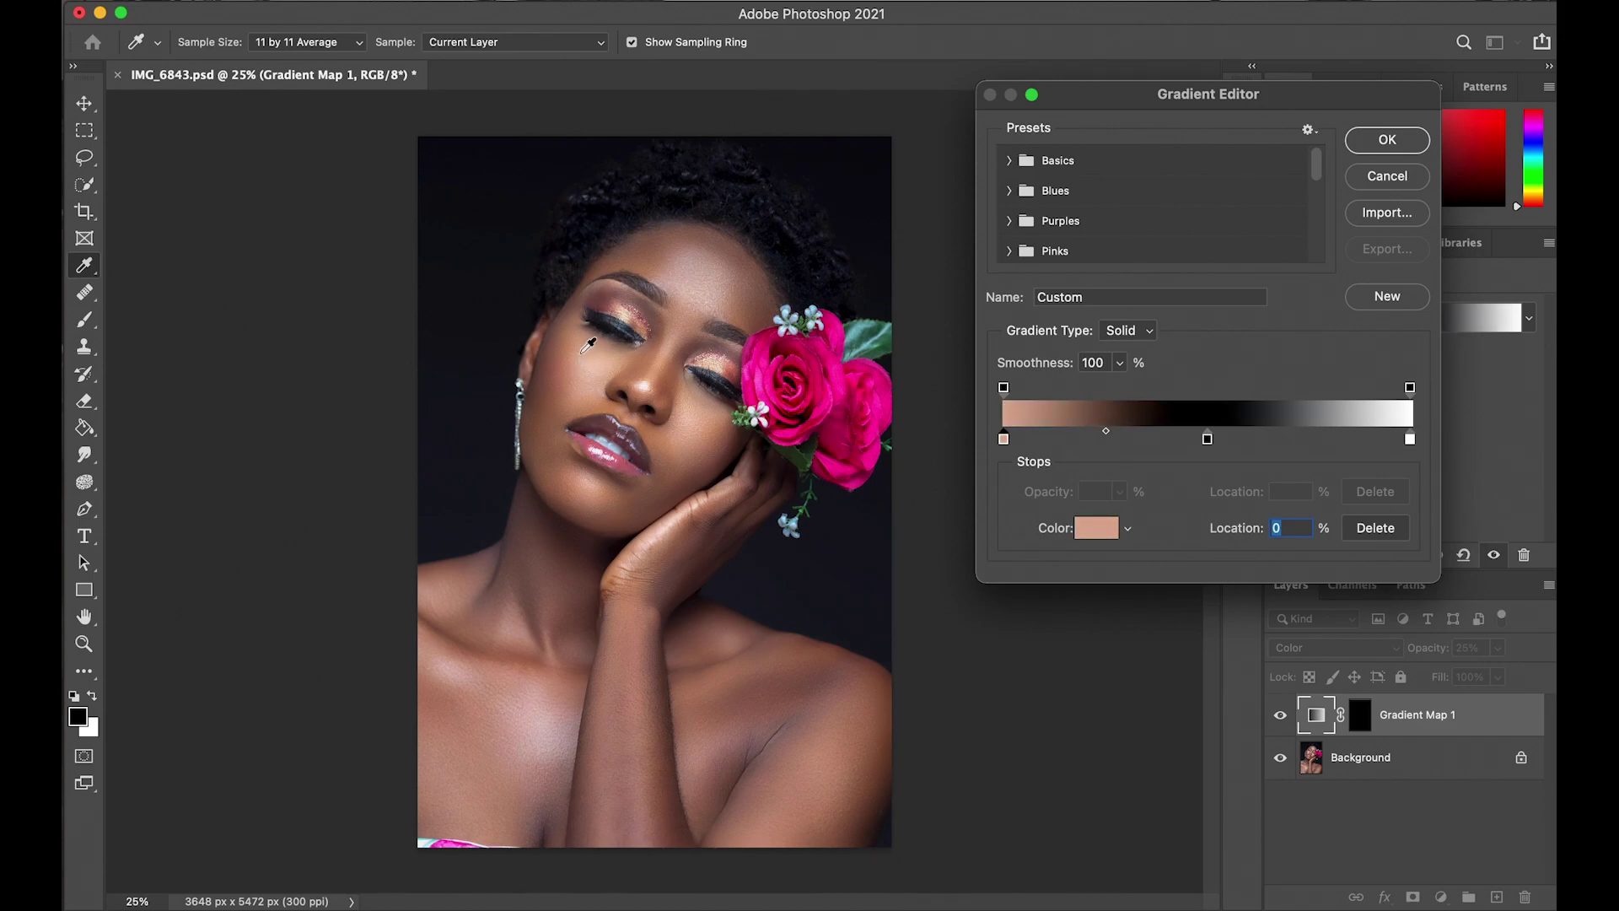
{"action": "left_click", "coordinate": [1206, 439]}
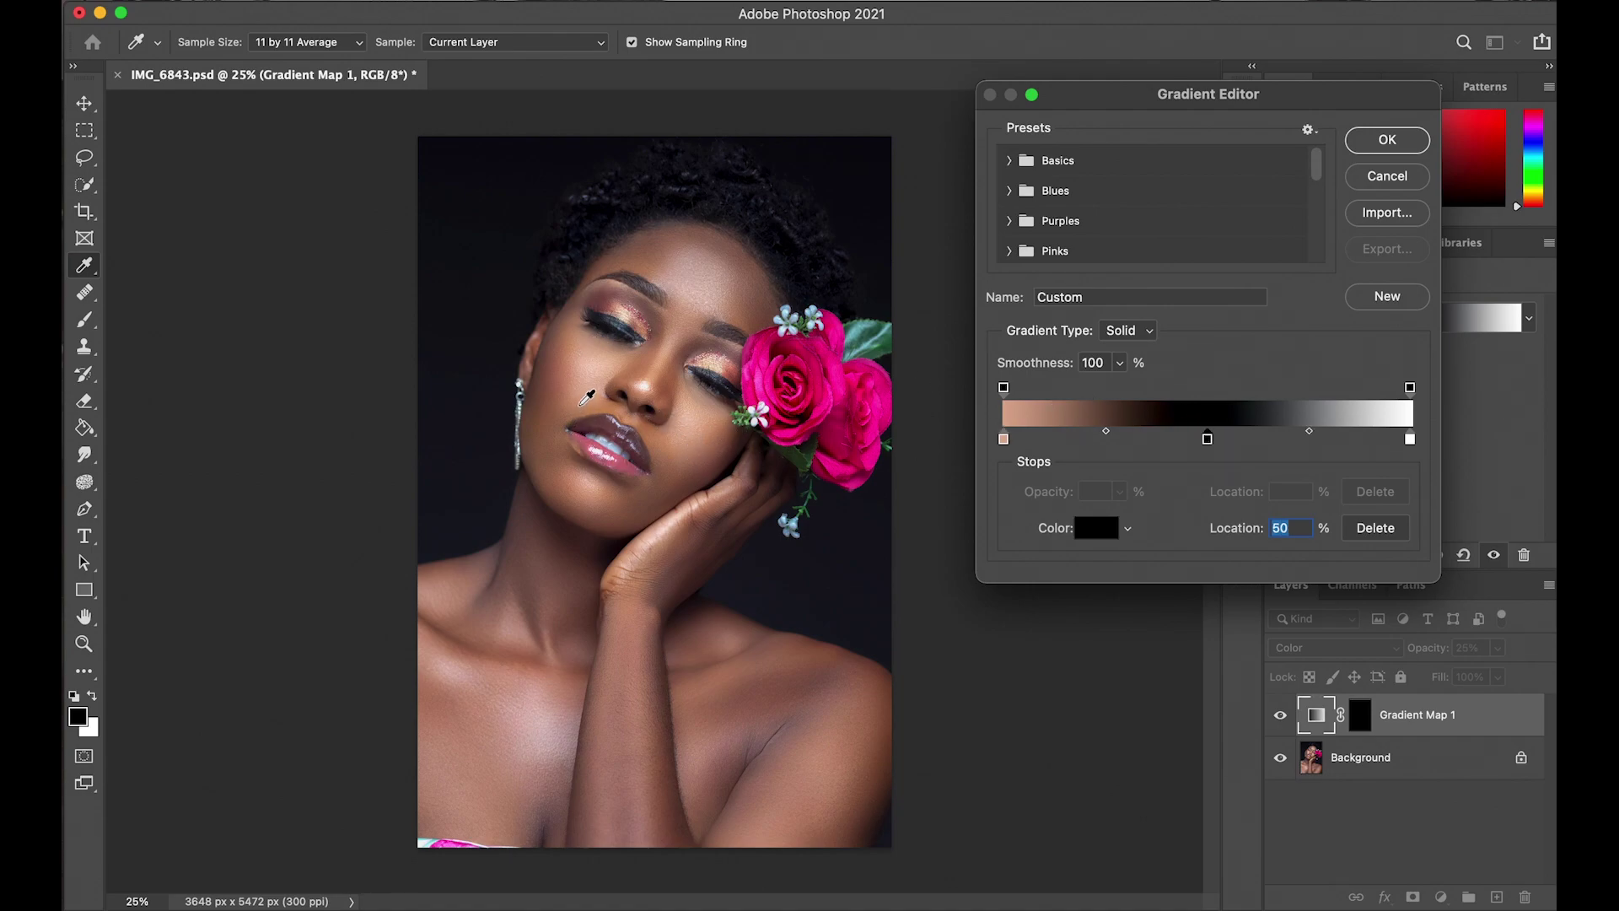
{"action": "left_click", "coordinate": [567, 360]}
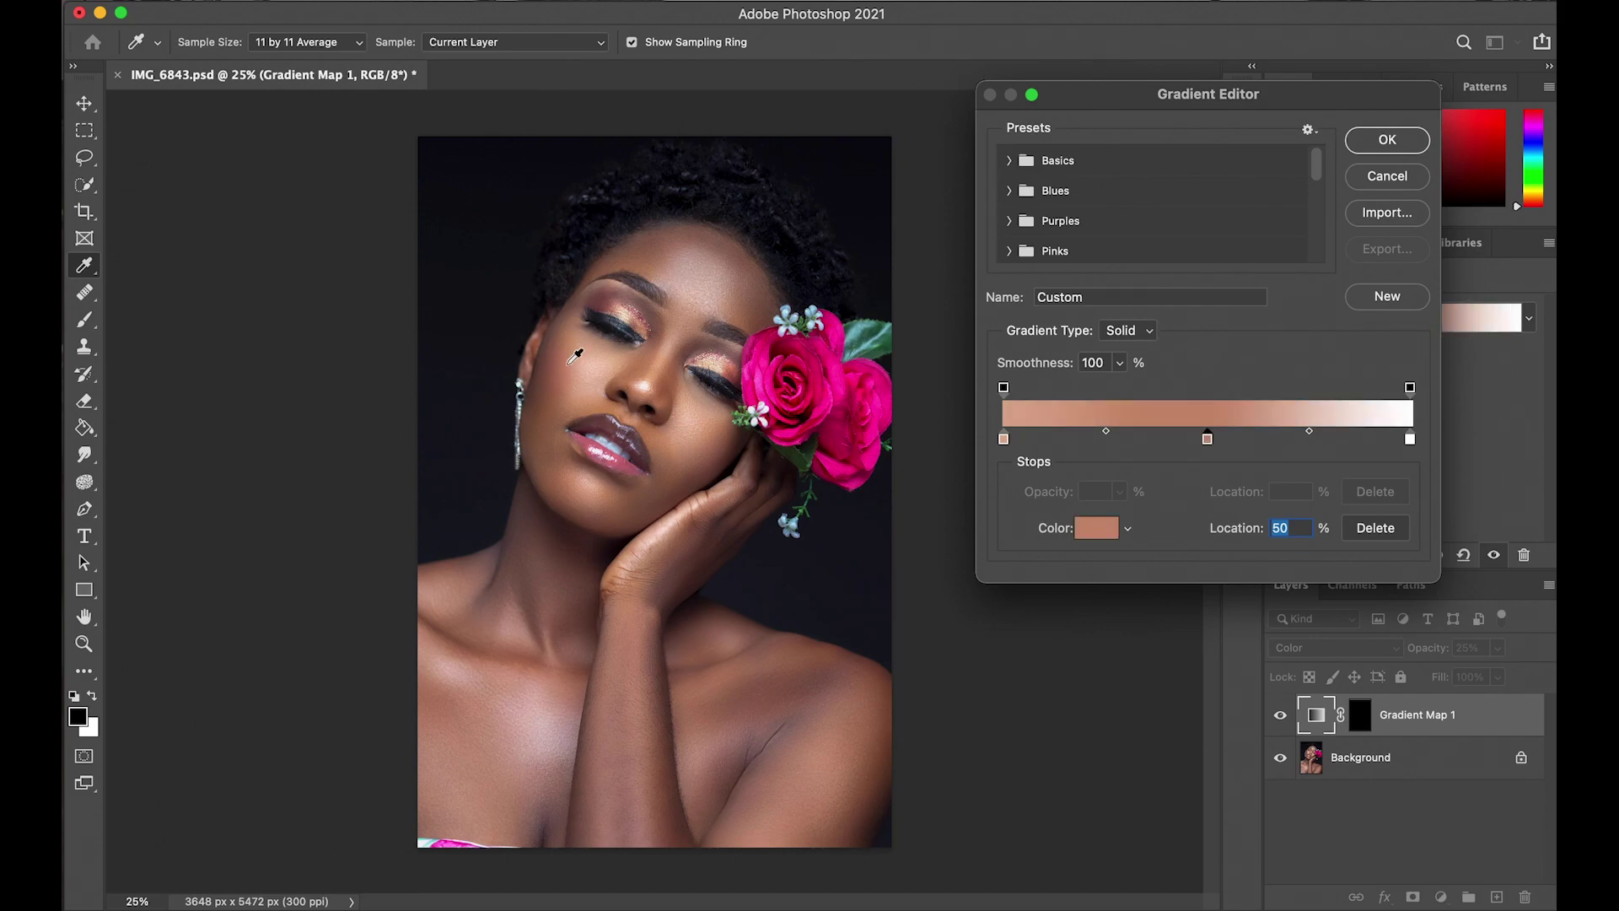
{"action": "left_click", "coordinate": [1411, 440]}
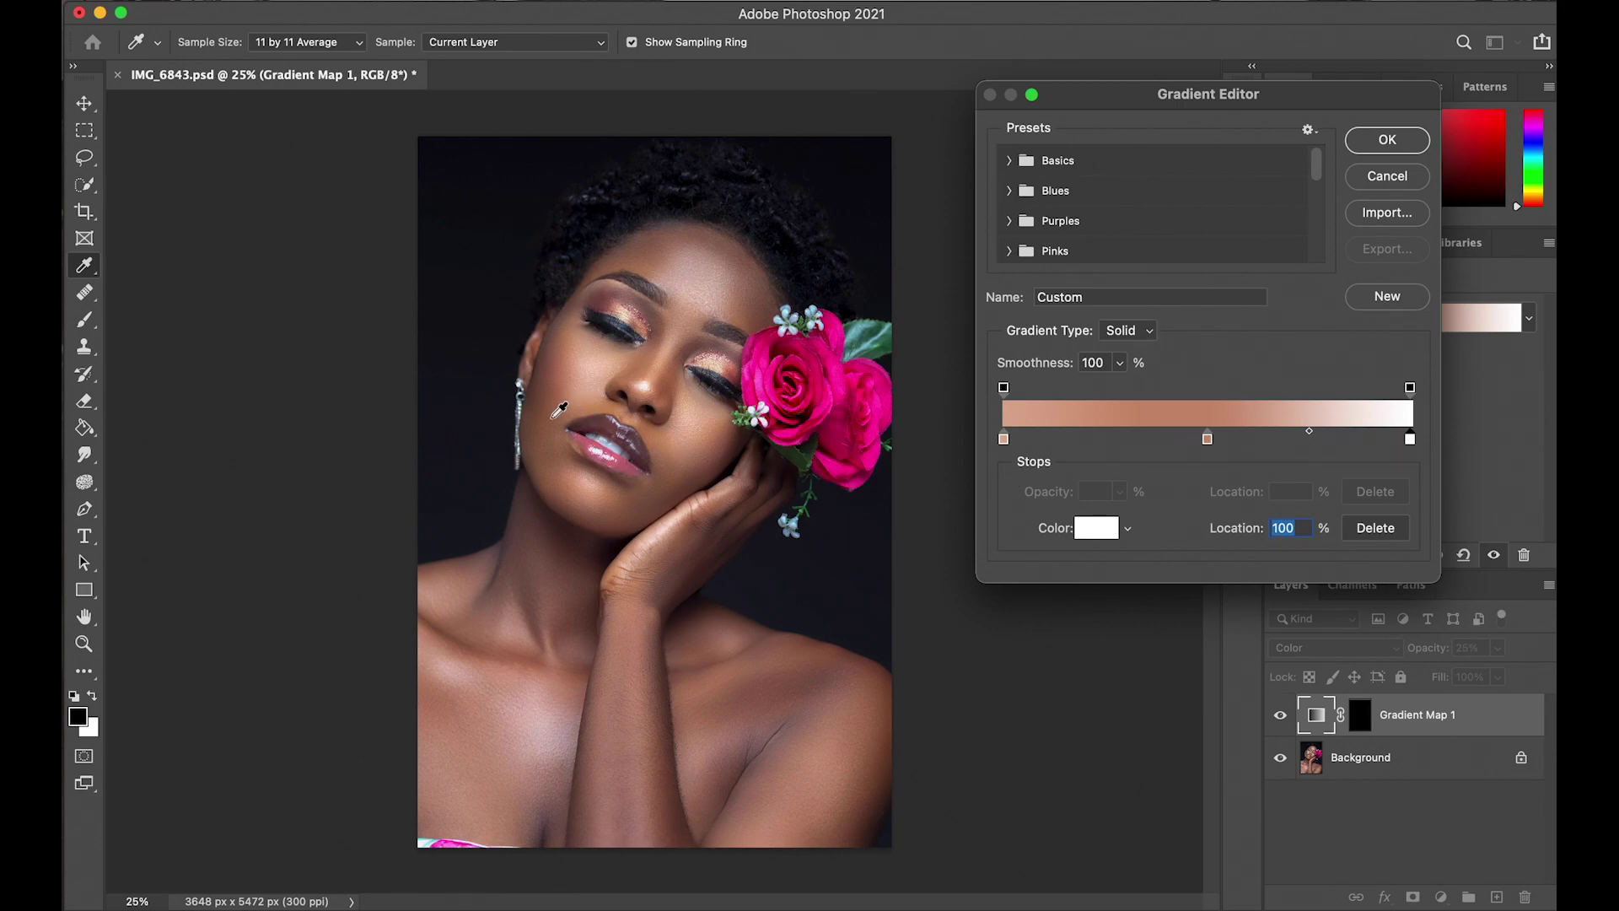
{"action": "left_click", "coordinate": [544, 419]}
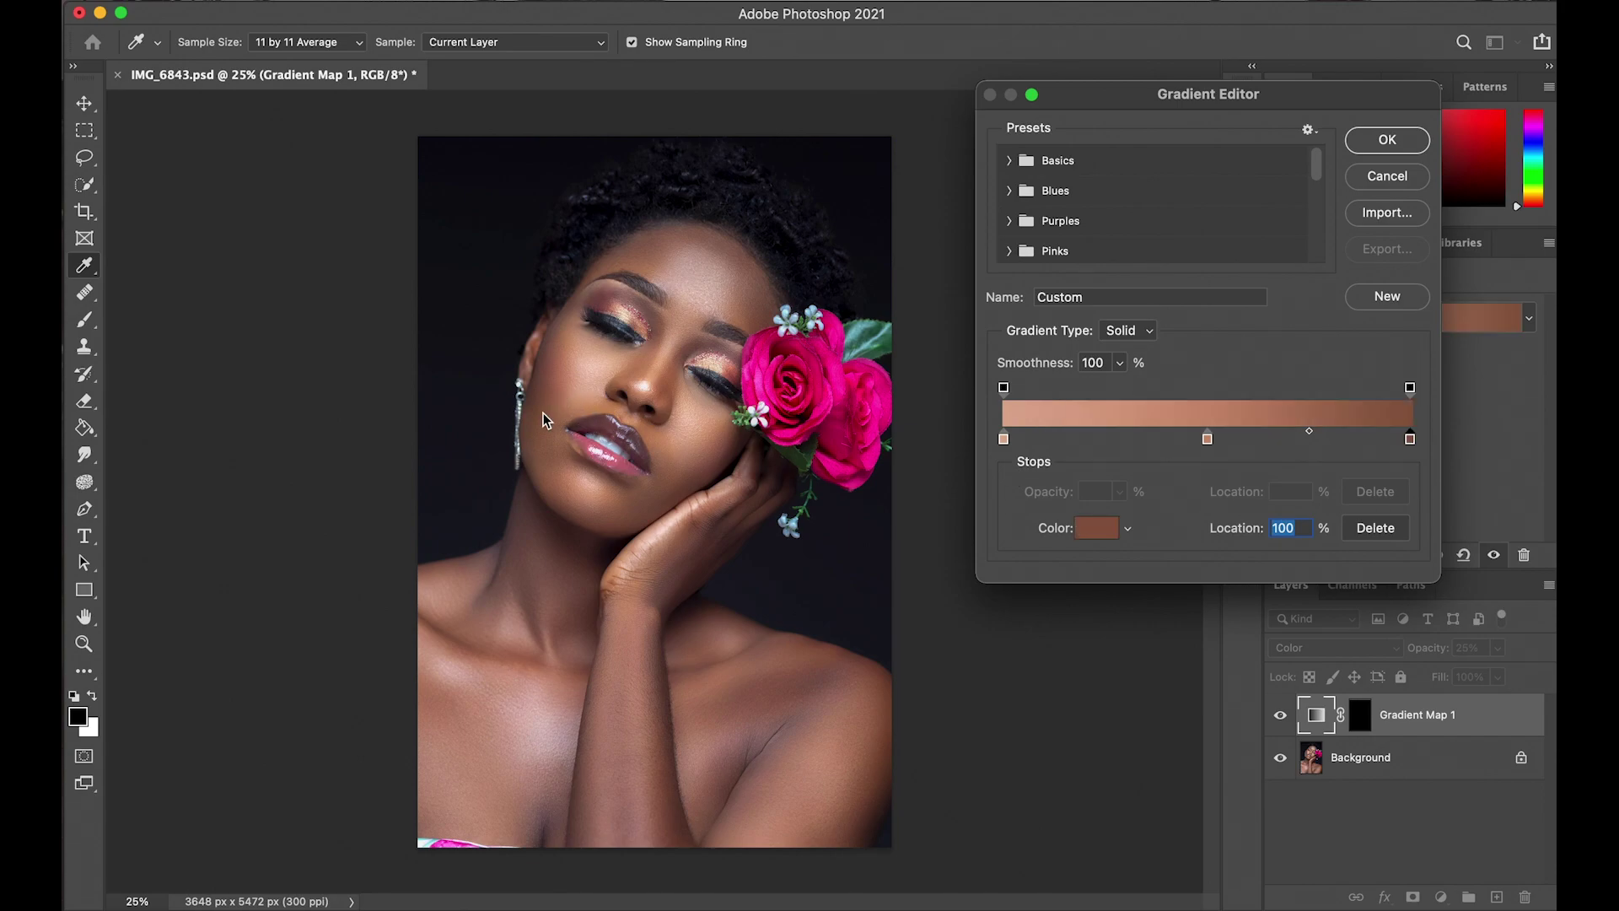
{"action": "left_click", "coordinate": [1400, 142]}
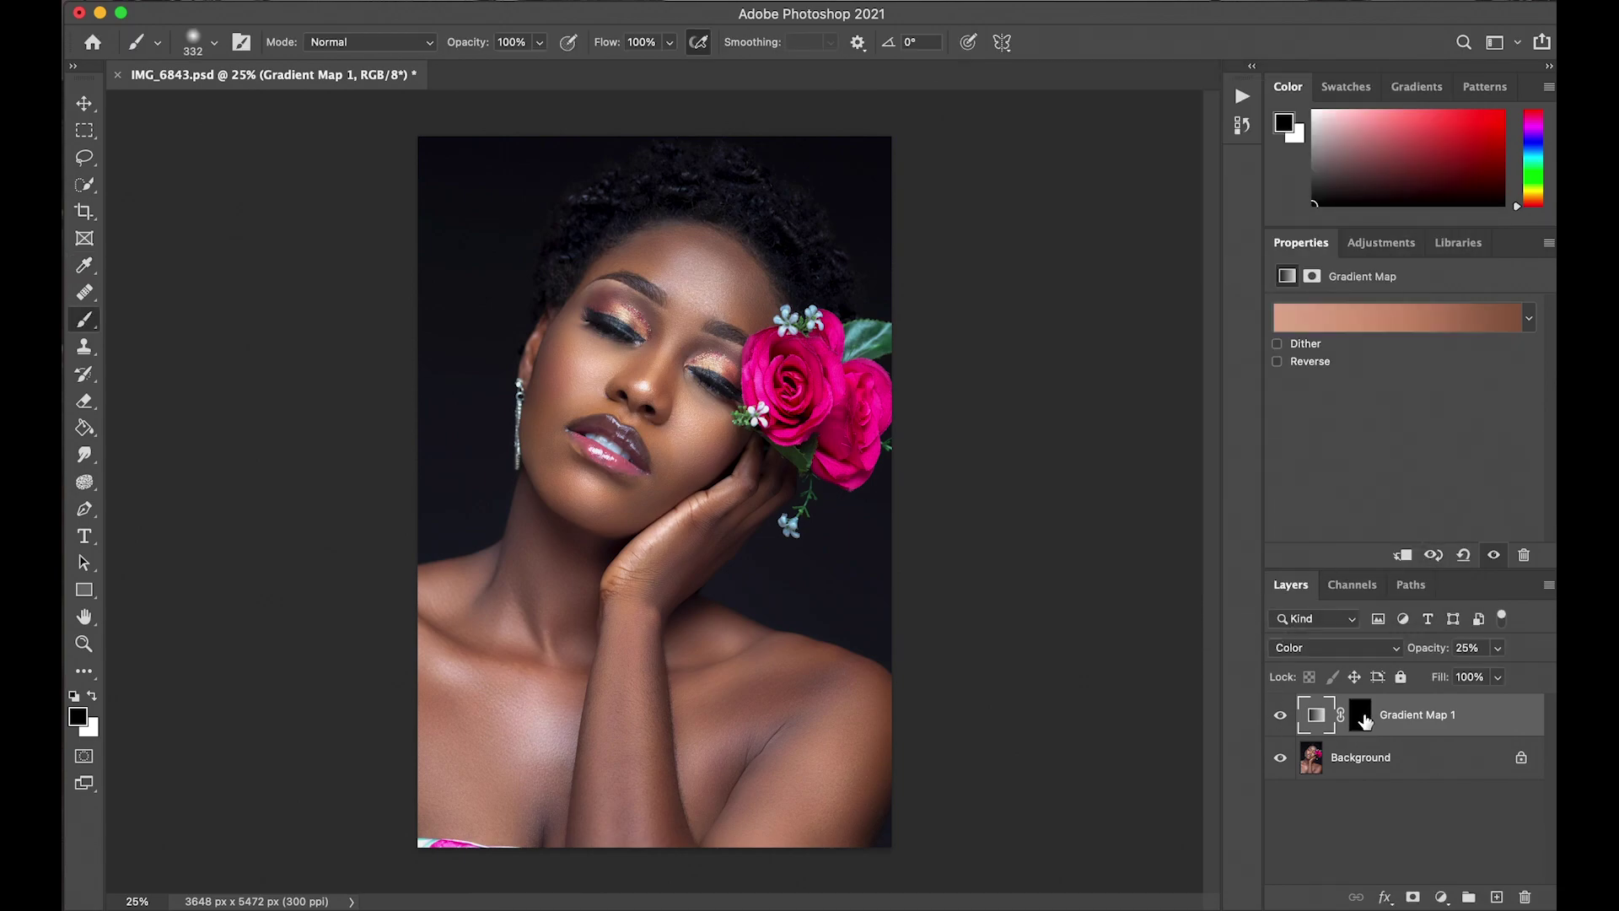
Target the Gradient Map 1 mask and shrink the brush to 200 px.
{"action": "left_click", "coordinate": [1362, 717]}
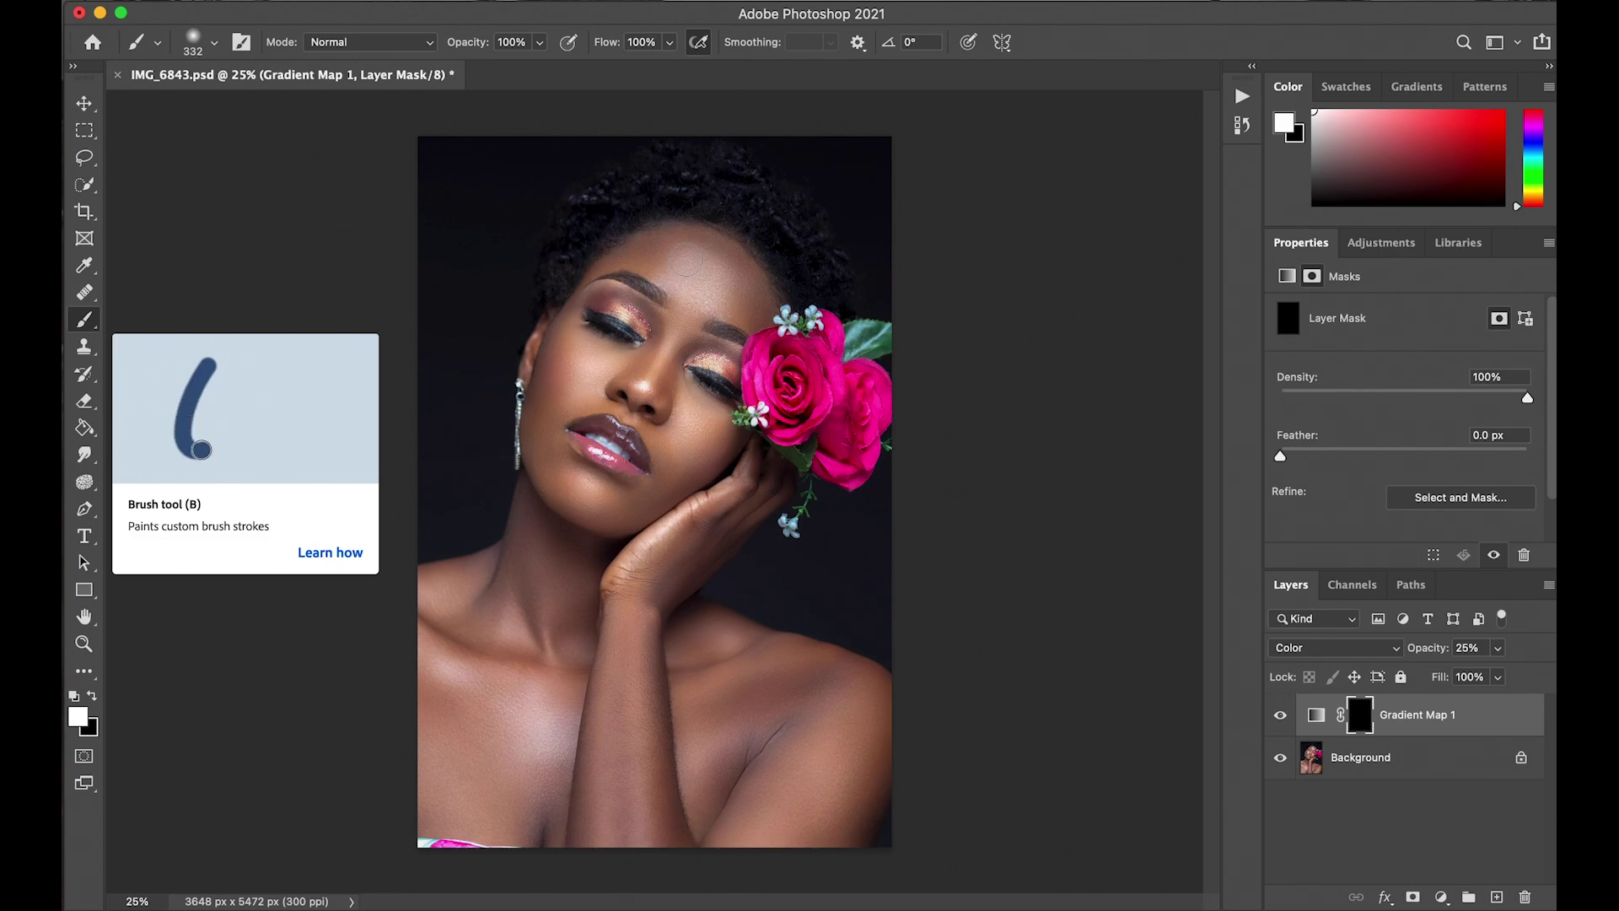
{"action": "key", "text": "bracketleft"}
{"action": "key", "text": "bracketleft"}
{"action": "key", "text": "bracketleft"}
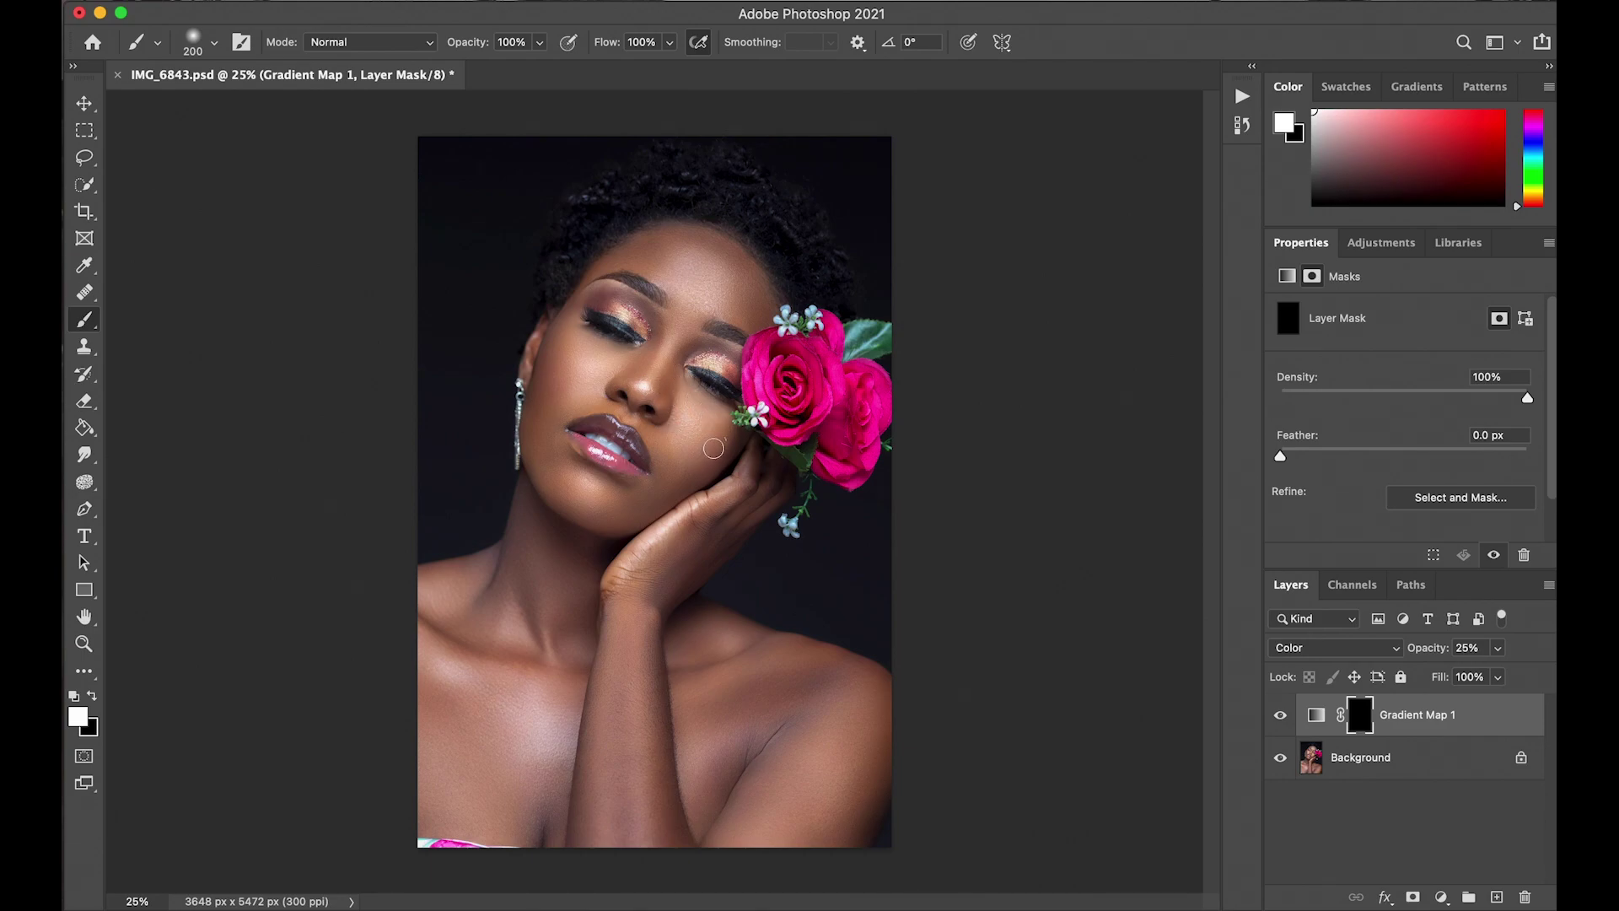
Paint white on the mask over face, hand, neck, shoulders and lower body, using a 500 px brush.
{"action": "mouse_move", "coordinate": [672, 447]}
{"action": "left_mouse_down"}
{"action": "mouse_move", "coordinate": [662, 439]}
{"action": "mouse_move", "coordinate": [668, 474]}
{"action": "mouse_move", "coordinate": [695, 460]}
{"action": "left_mouse_up"}
{"action": "mouse_move", "coordinate": [648, 380]}
{"action": "left_mouse_down"}
{"action": "mouse_move", "coordinate": [685, 406]}
{"action": "mouse_move", "coordinate": [626, 610]}
{"action": "left_mouse_up"}
{"action": "key", "text": "bracketright"}
{"action": "key", "text": "bracketright"}
{"action": "key", "text": "bracketright"}
{"action": "key", "text": "bracketright"}
{"action": "mouse_move", "coordinate": [477, 604]}
{"action": "left_mouse_down"}
{"action": "mouse_move", "coordinate": [447, 655]}
{"action": "mouse_move", "coordinate": [456, 795]}
{"action": "left_mouse_up"}
{"action": "left_click_drag", "start_coordinate": [818, 801], "coordinate": [822, 797]}
{"action": "left_click_drag", "start_coordinate": [671, 601], "coordinate": [677, 587]}
{"action": "key", "text": "bracketleft"}
{"action": "key", "text": "bracketleft"}
{"action": "key", "text": "bracketleft"}
{"action": "left_click", "coordinate": [1280, 716]}
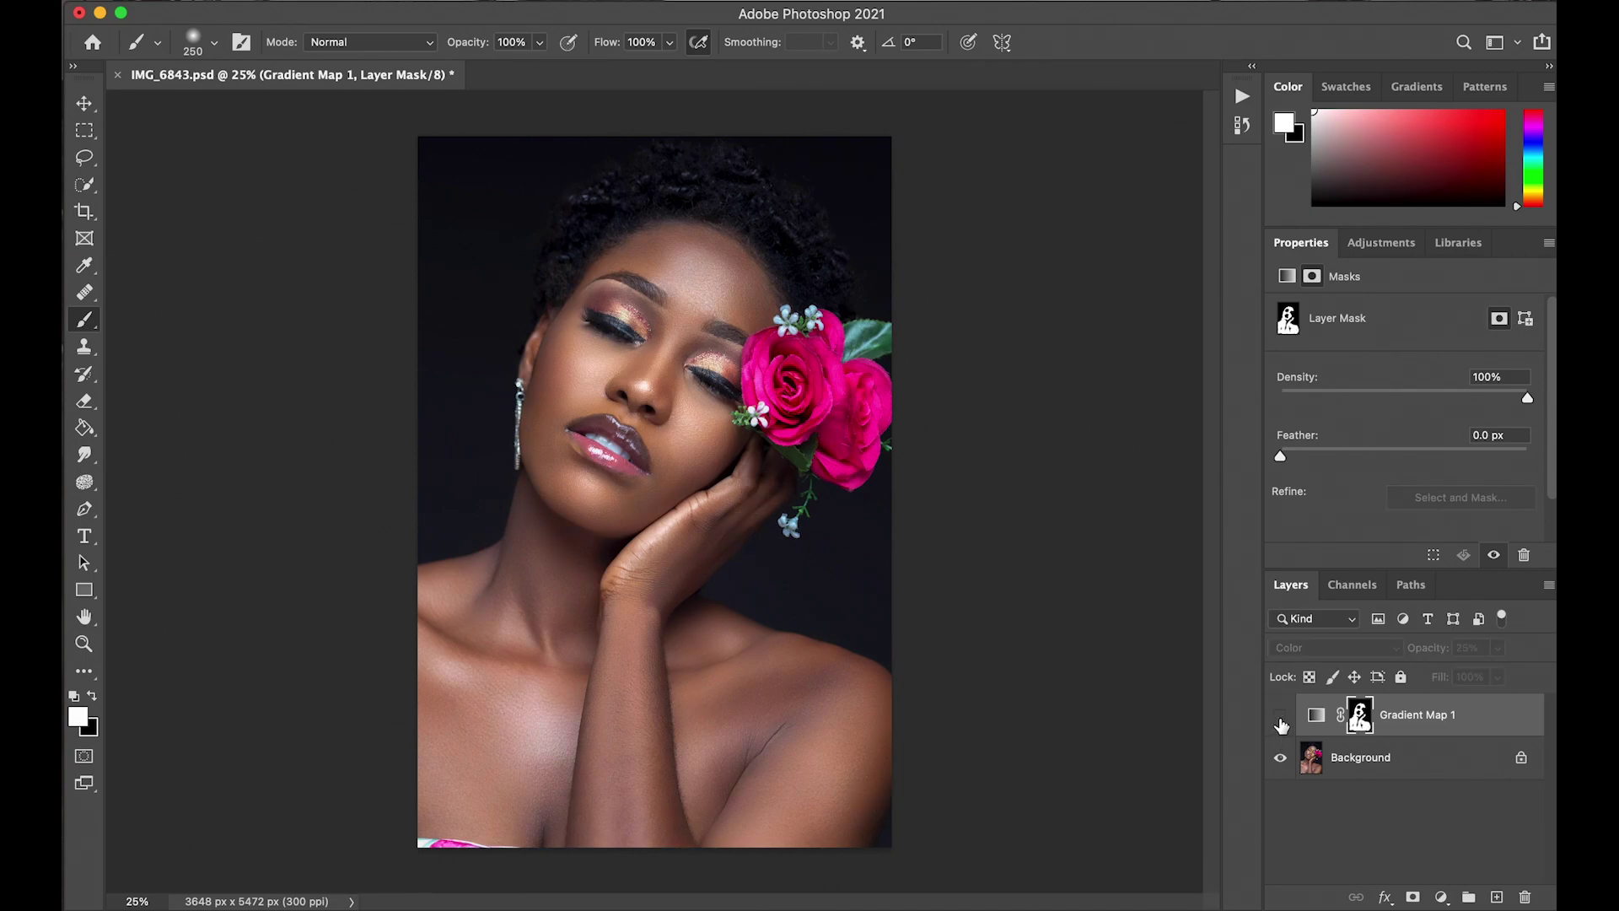
{"action": "left_click", "coordinate": [1280, 720]}
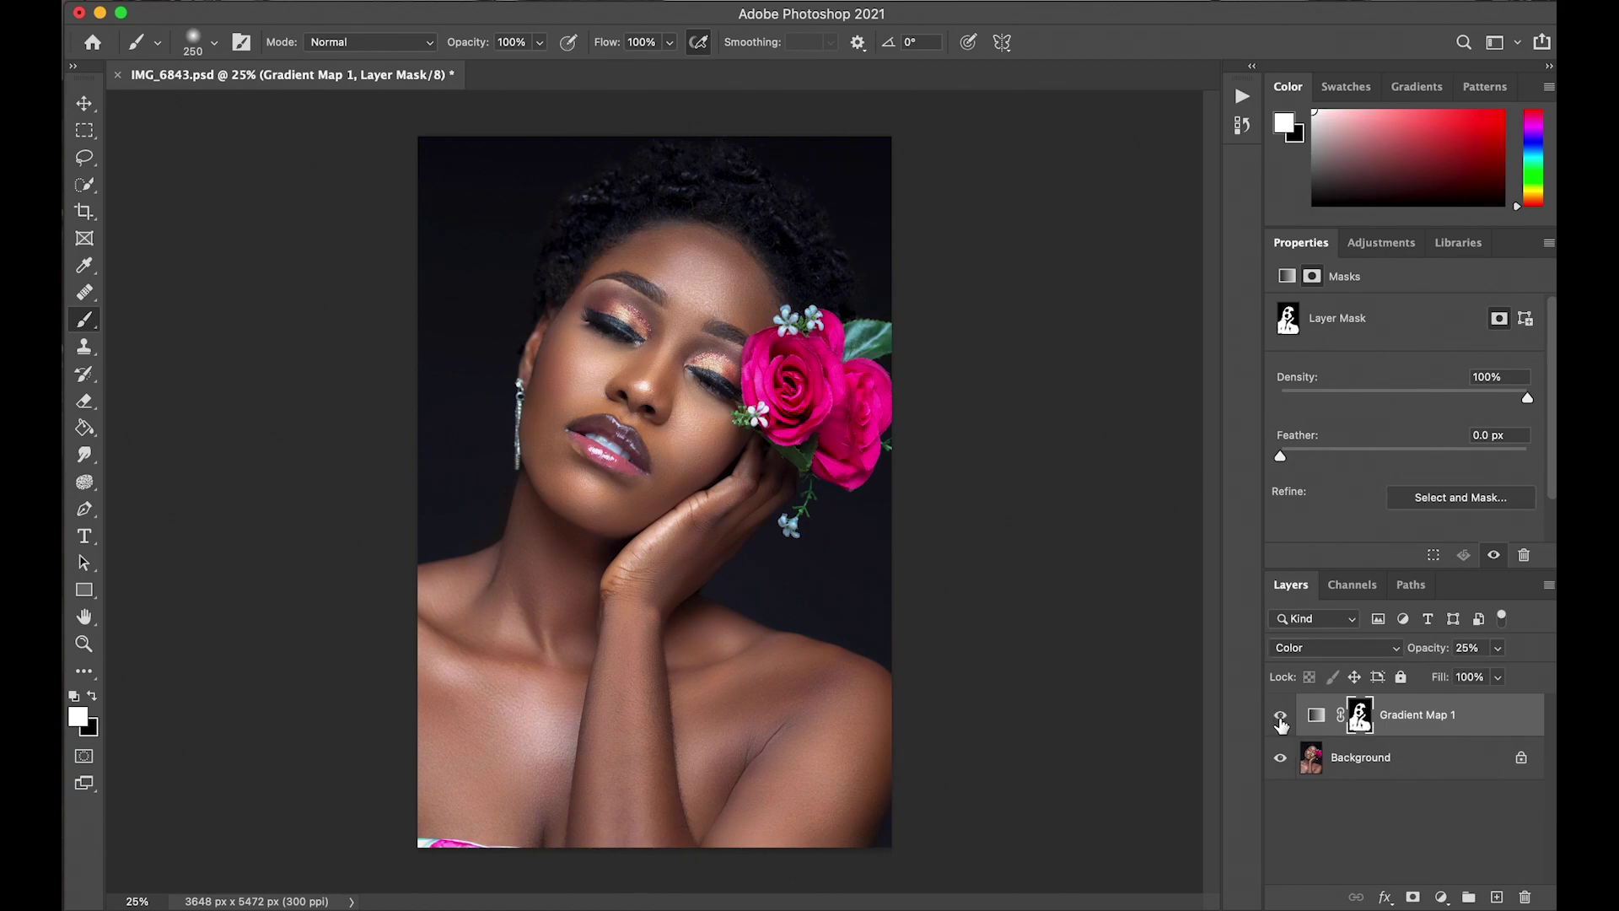
{"action": "left_click", "coordinate": [1281, 718]}
{"action": "left_click", "coordinate": [1281, 721]}
{"action": "left_click", "coordinate": [1280, 721]}
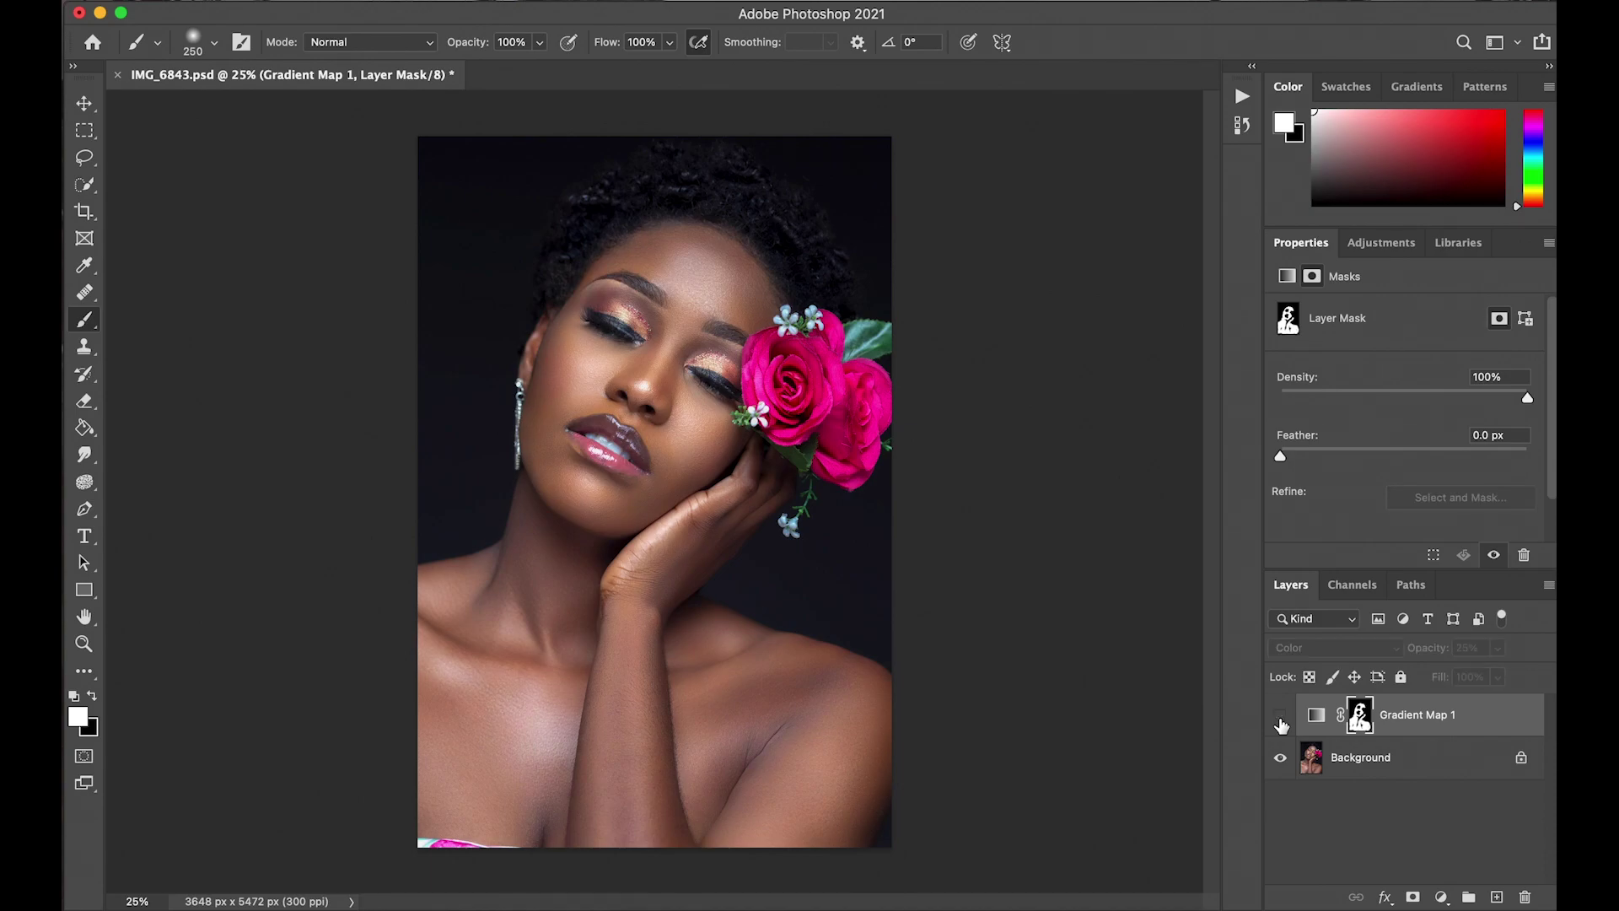
{"action": "left_click", "coordinate": [1281, 721]}
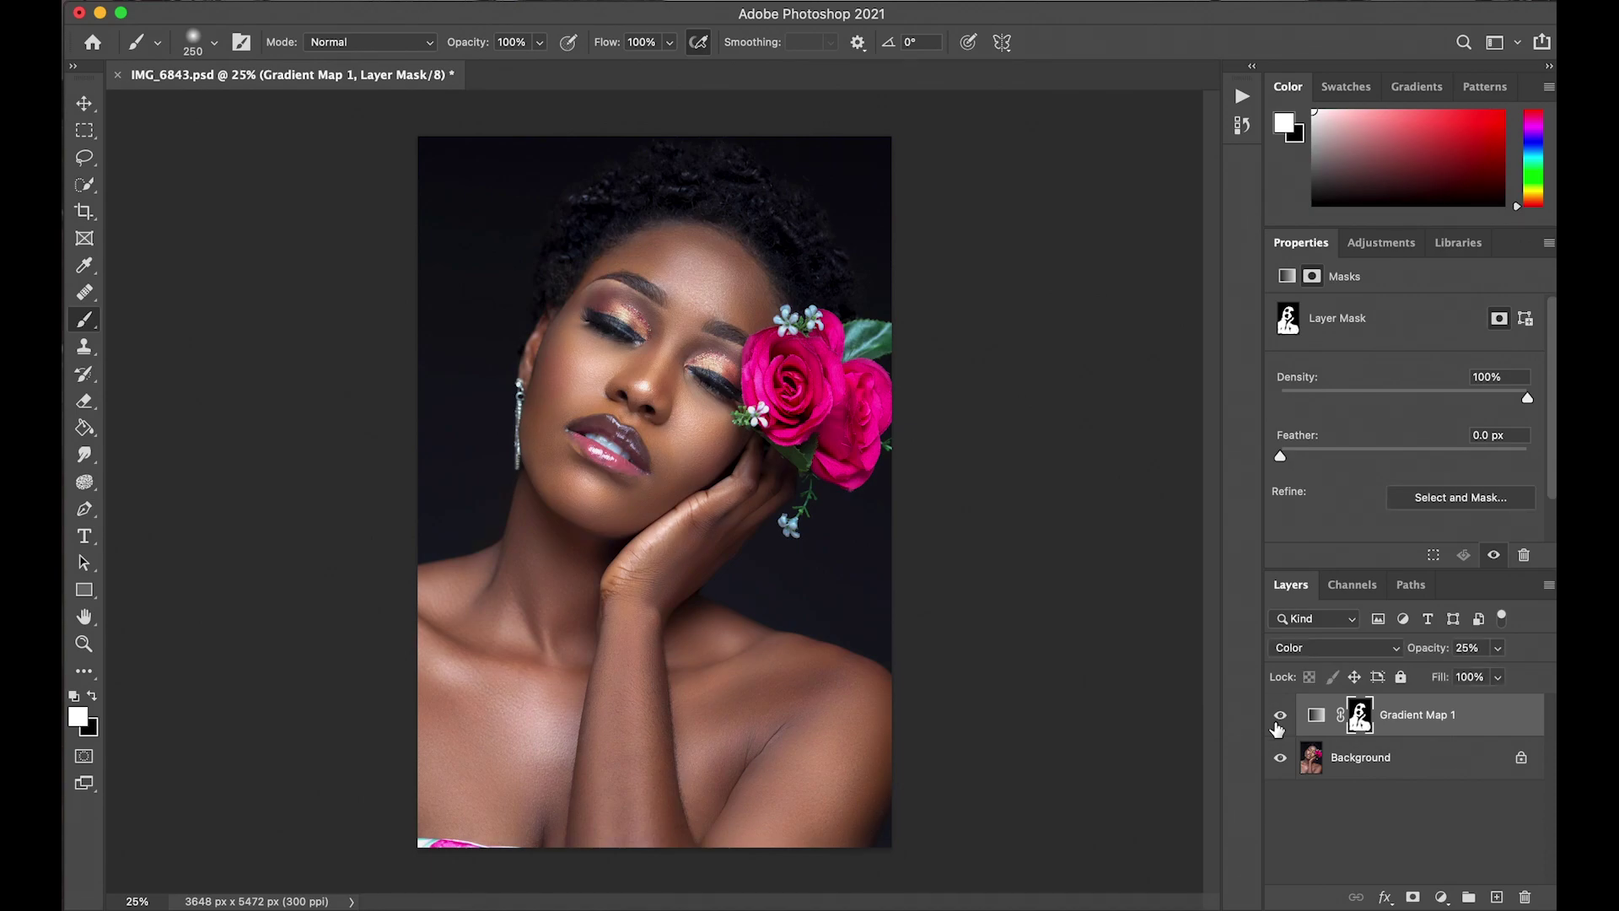